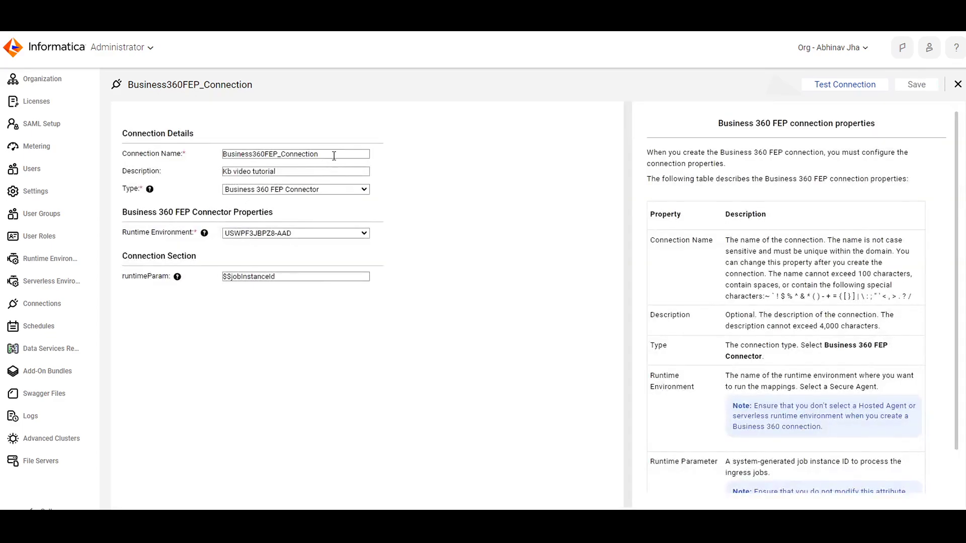
Choose Business 360 FEP Connector as the type of Business360FEP_Connection, then test the connection and close it
left_click(364, 189)
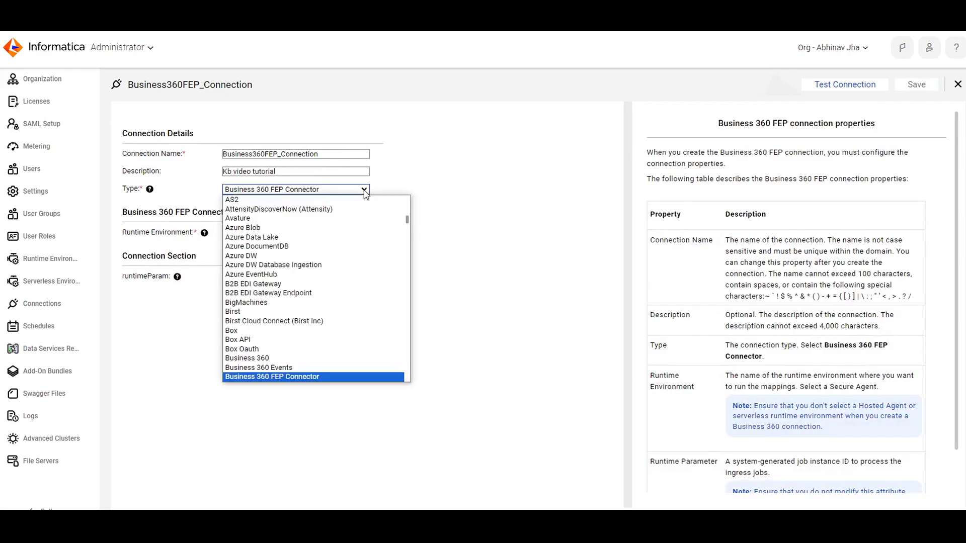
scroll(303, 370, "down", 4)
scroll(303, 370, "down", 2)
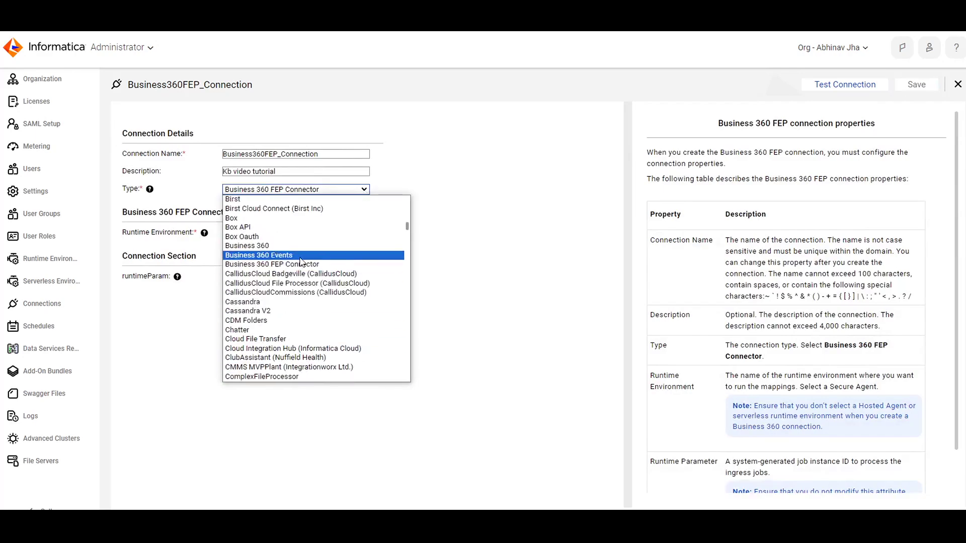
left_click(280, 266)
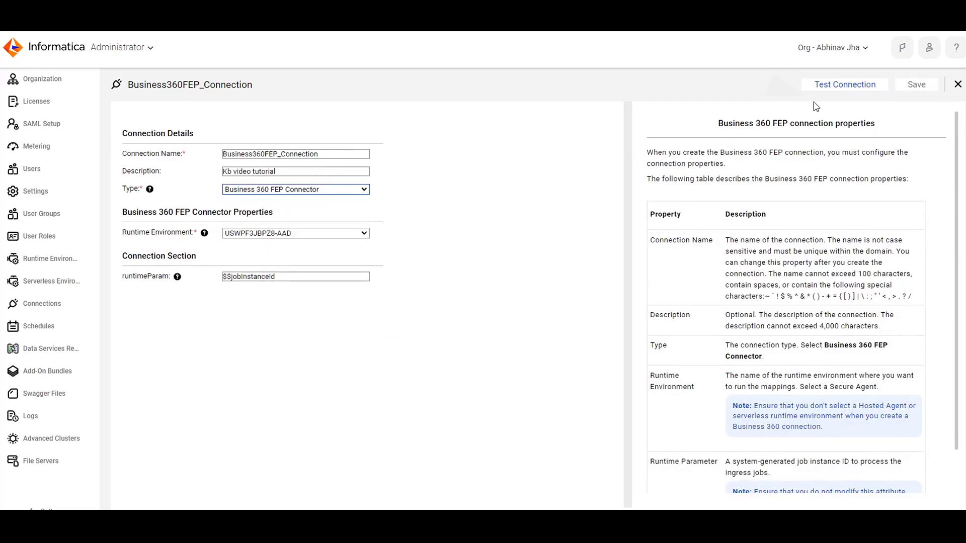
left_click(817, 88)
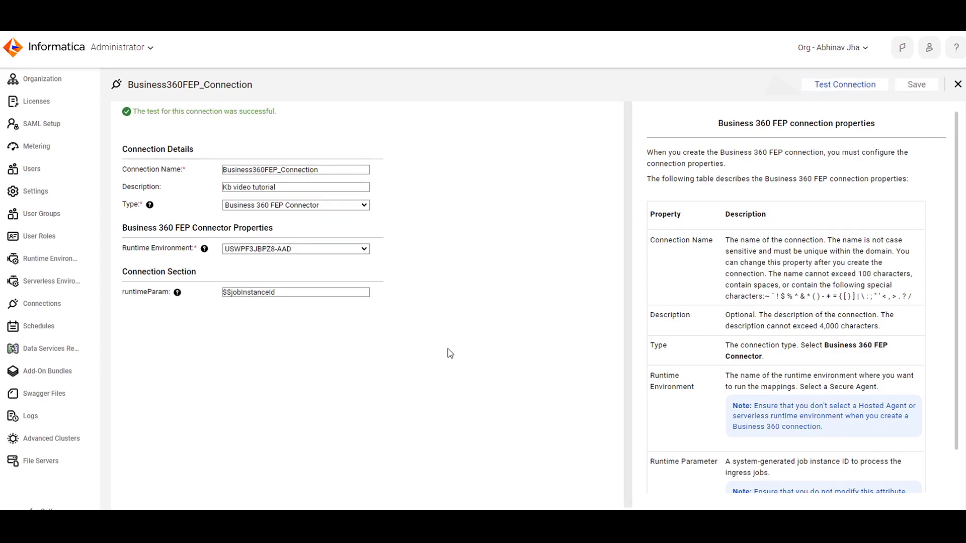
left_click(957, 85)
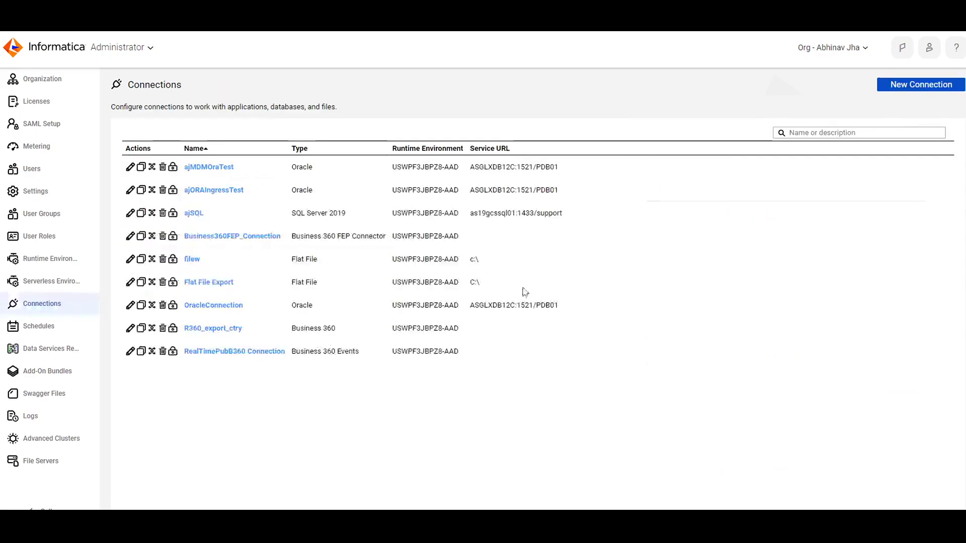
Open OracleConnection in the connections list and test it
left_click(212, 308)
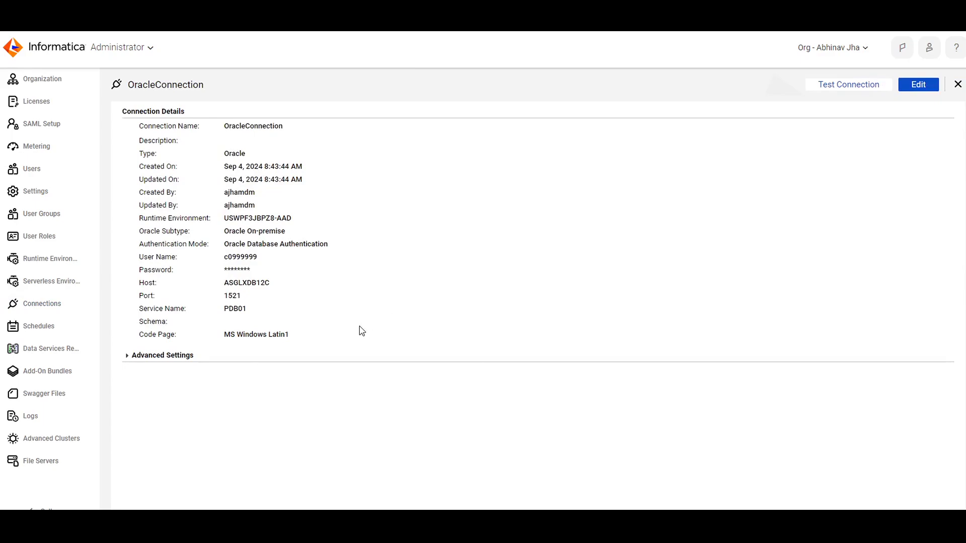
left_click(815, 83)
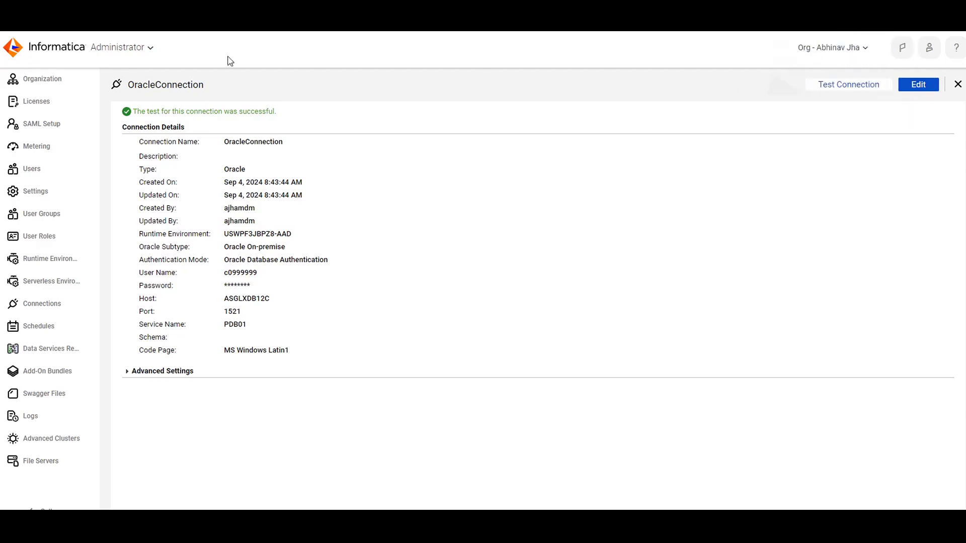
Switch from Administrator to the Data Integration service
left_click(139, 52)
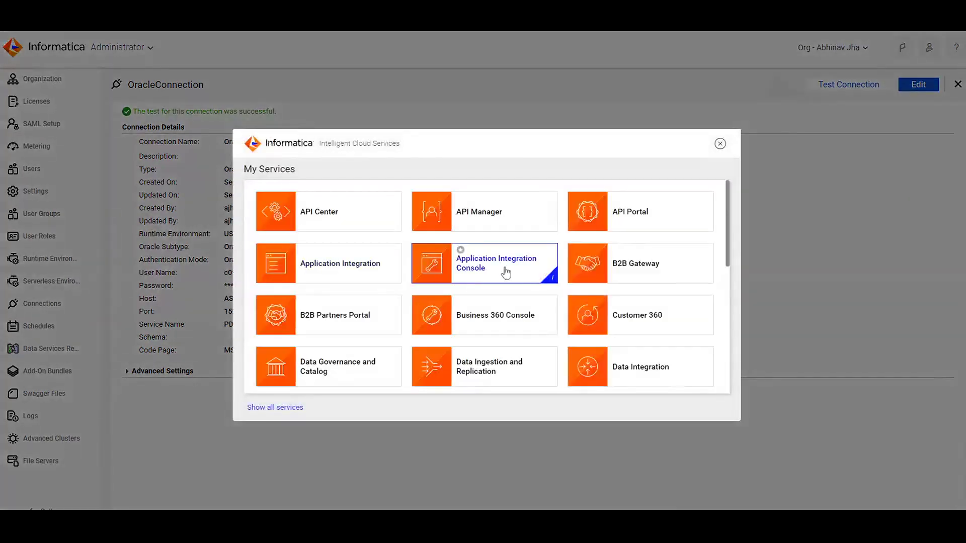
scroll(429, 327, "down", 1)
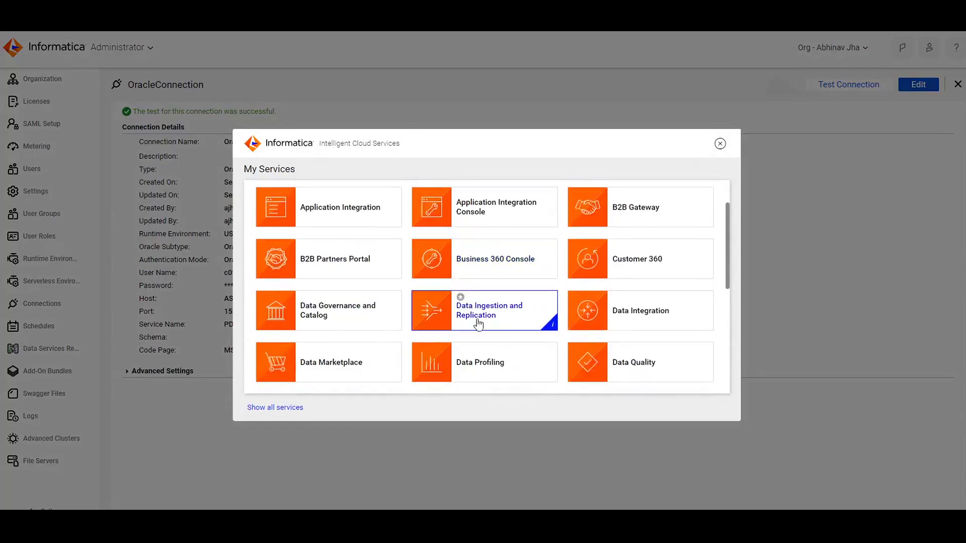
left_click(657, 313)
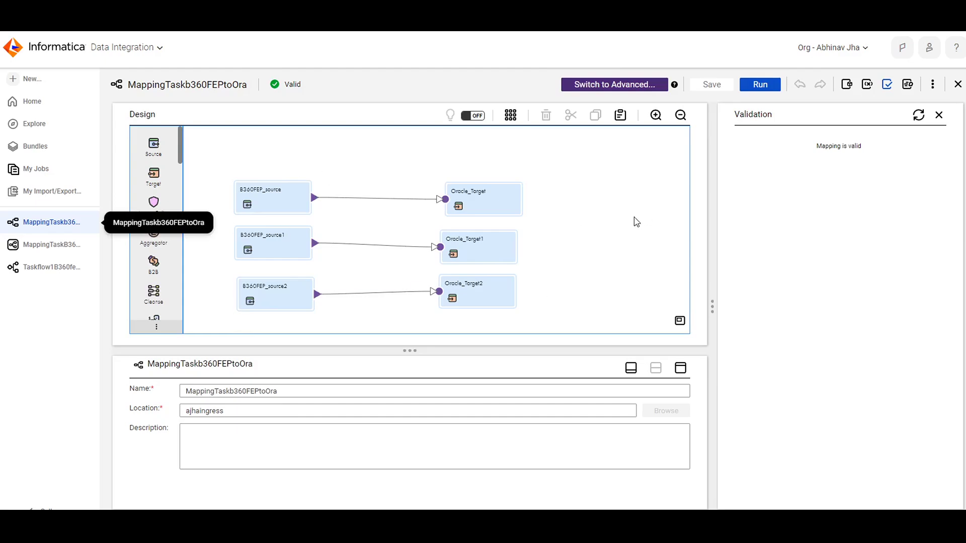
Show the source settings of B360FEP_source in the mapping and enlarge the properties area
left_click(278, 211)
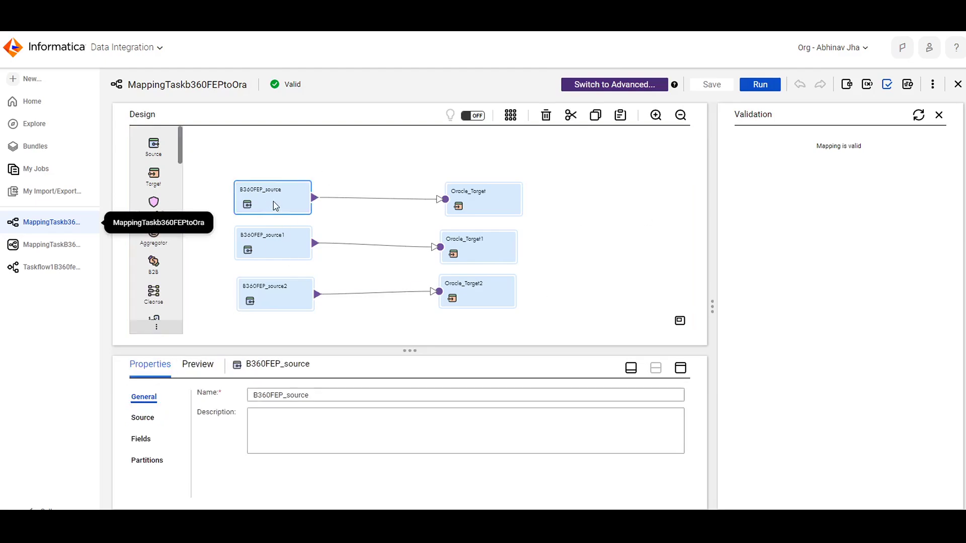
left_click(145, 425)
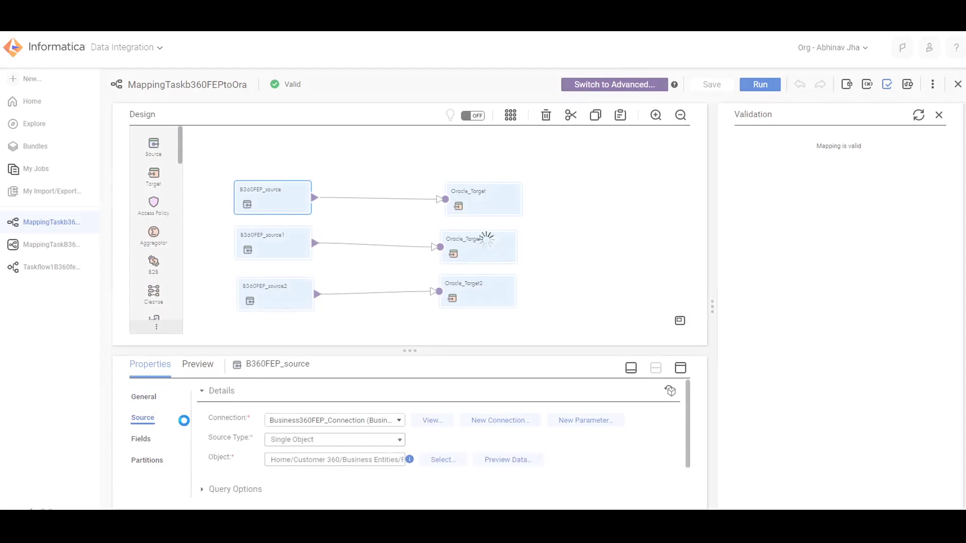
scroll(325, 426, "down", 1)
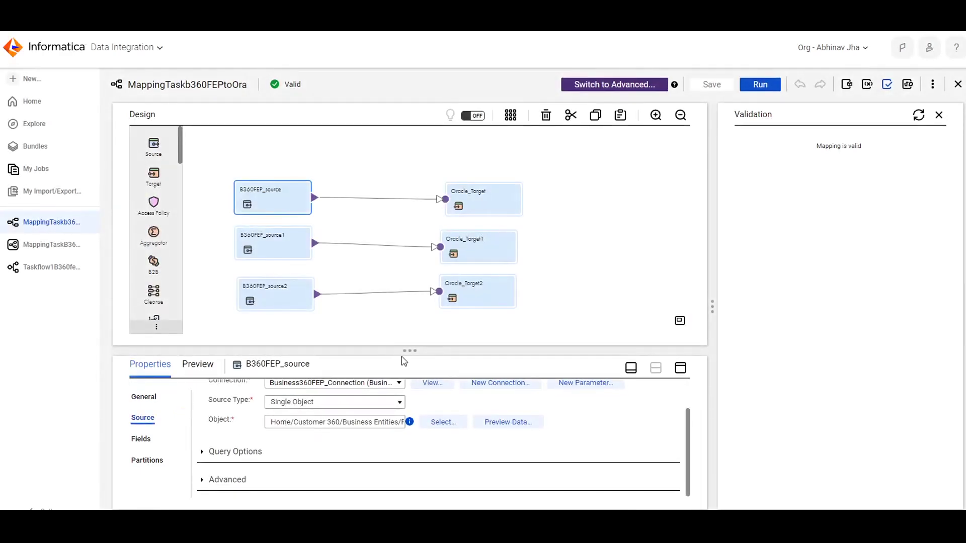
left_click_drag(407, 333, 407, 274)
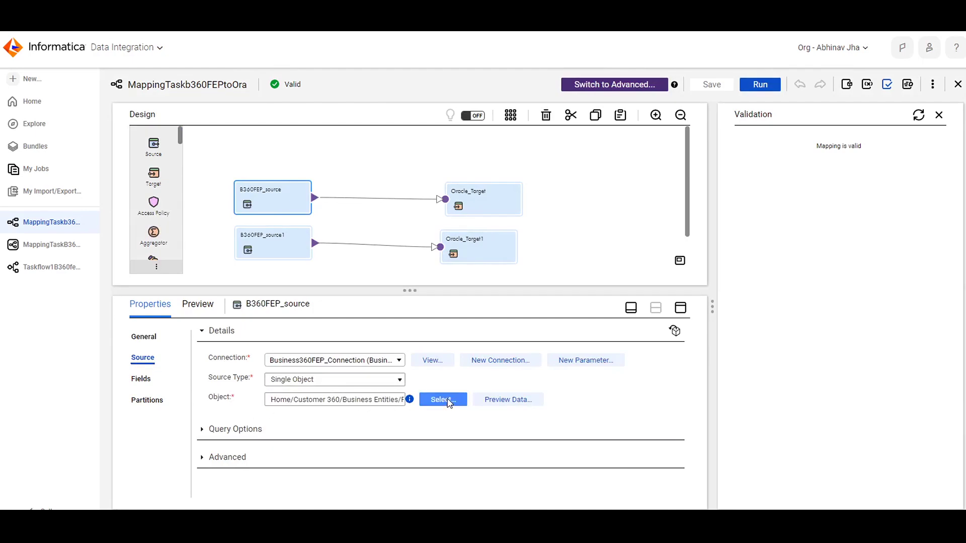
Browse the Person source objects available to B360FEP_source and leave the selection without choosing another object
left_click(445, 399)
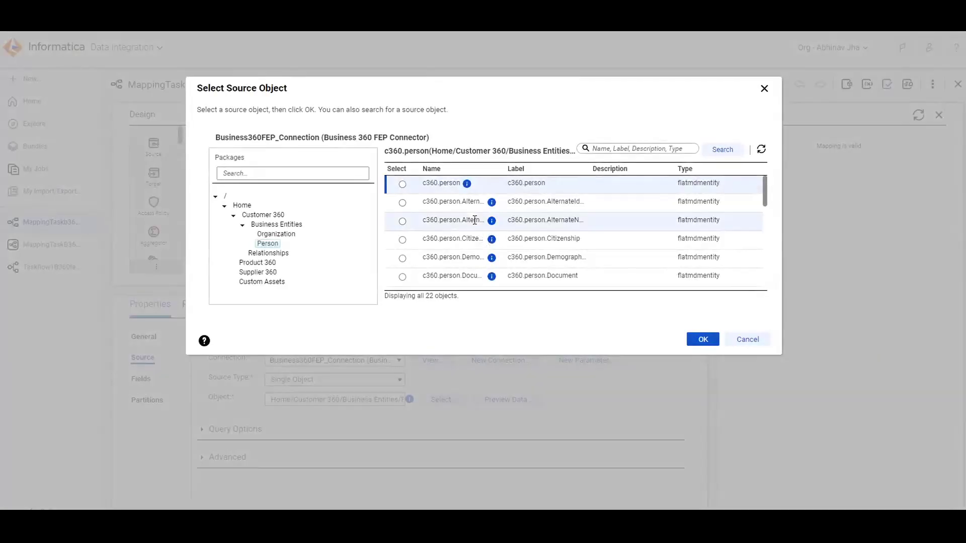
scroll(494, 243, "down", 5)
scroll(494, 243, "down", 1)
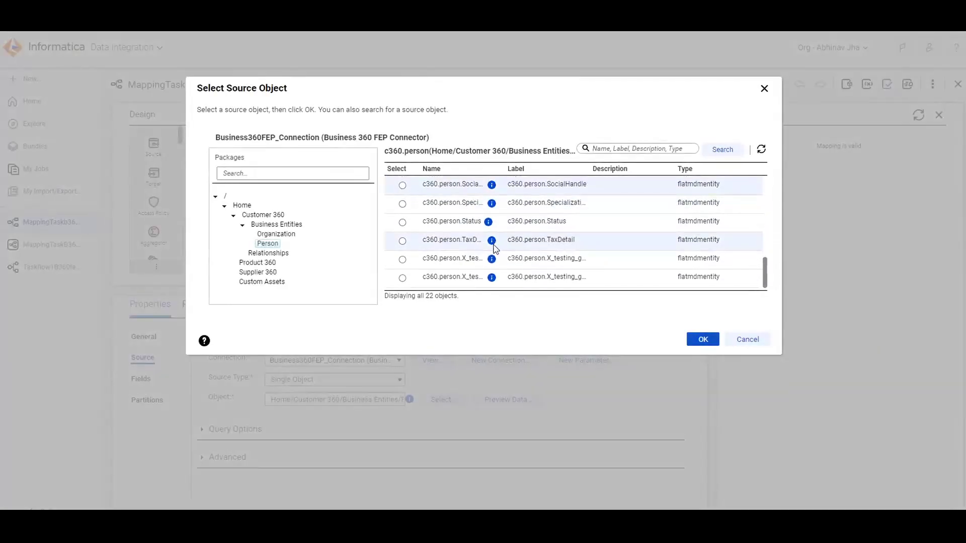
left_click(742, 345)
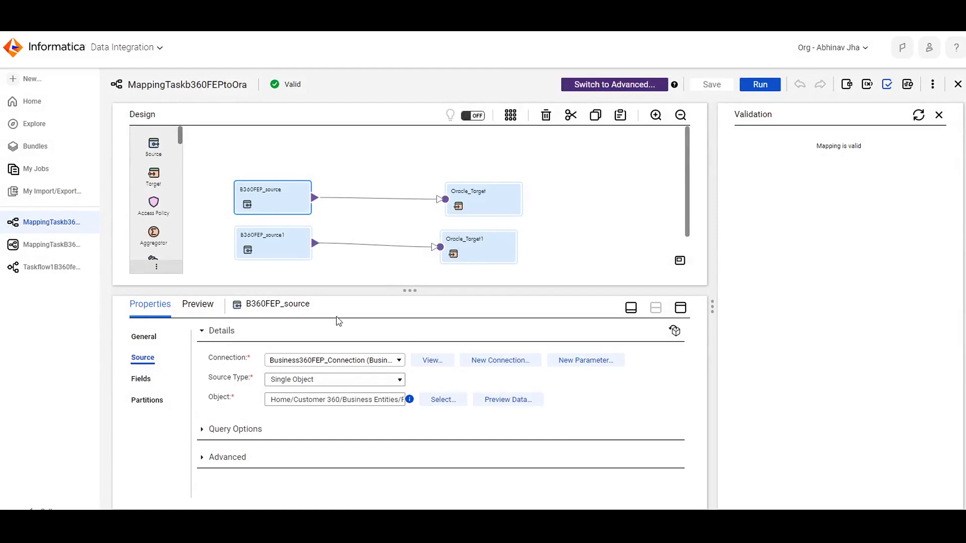
Show the target settings of Oracle_Target, then enlarge the design canvas and display the mapping's parameters
left_click(485, 205)
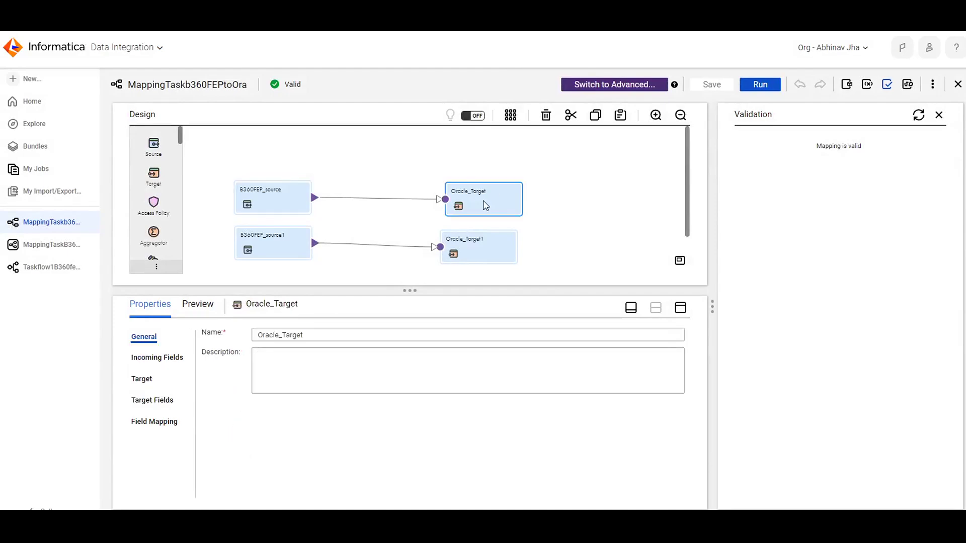
left_click(142, 379)
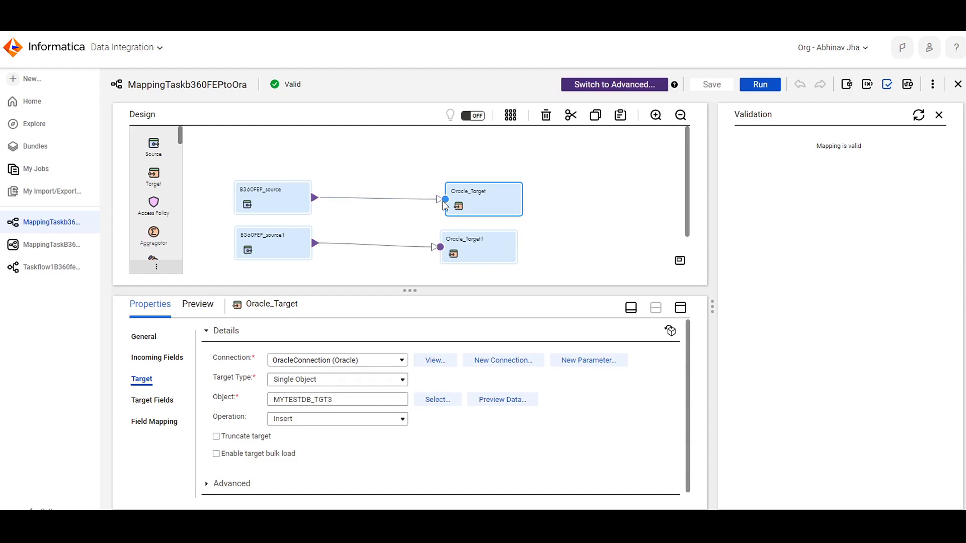
mouse_move(369, 202)
left_click_drag(564, 498, 452, 357)
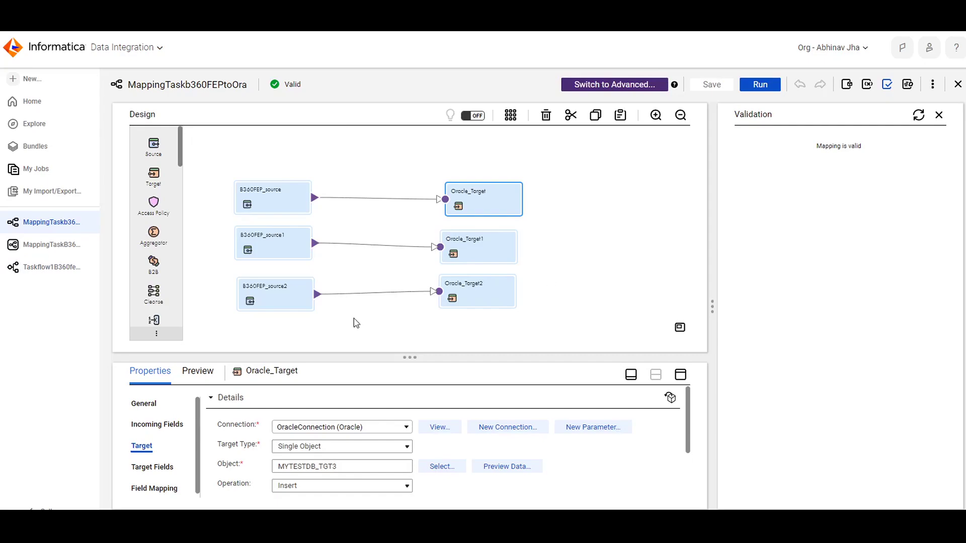
left_click(867, 84)
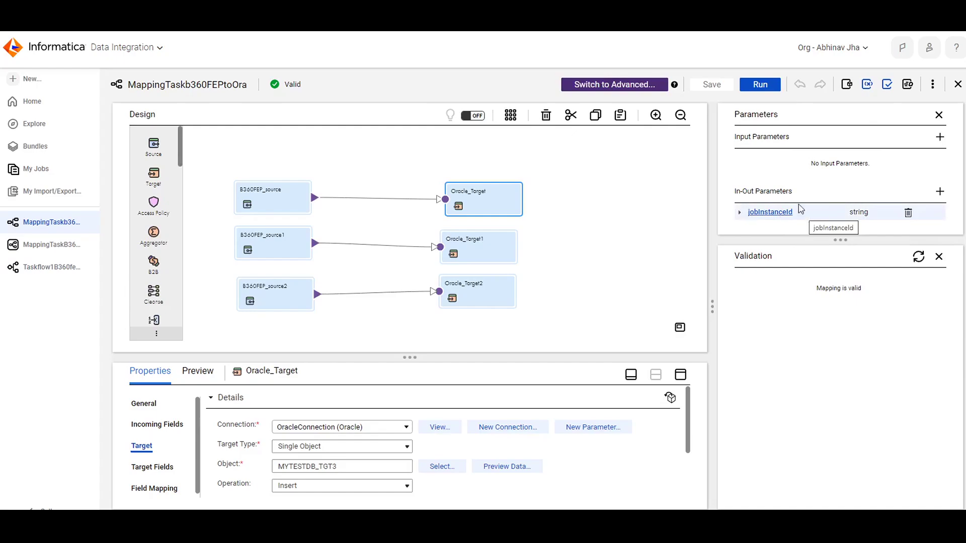
Review the details of the MappingTaskB360FEPtoORA mapping task and open it for editing at its persistent values
left_click(63, 246)
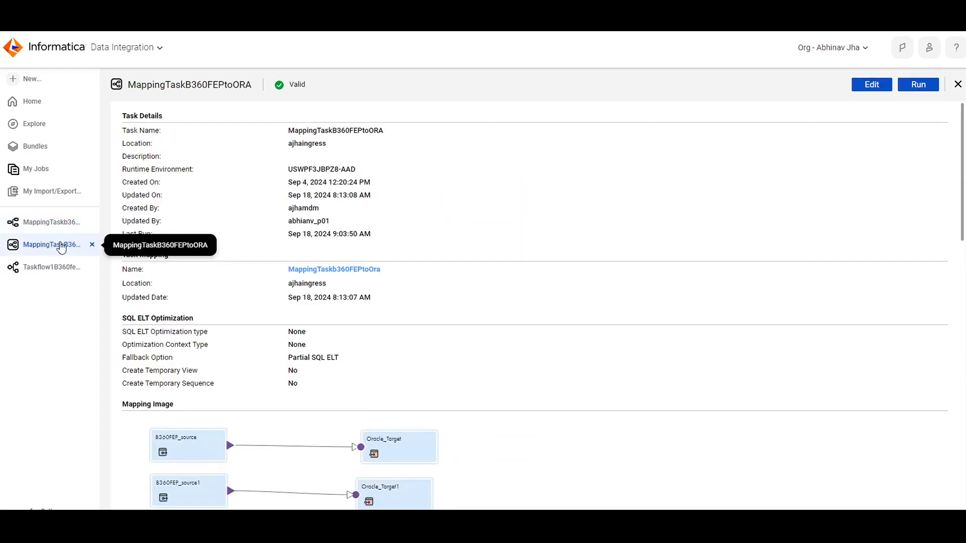
scroll(429, 269, "down", 3)
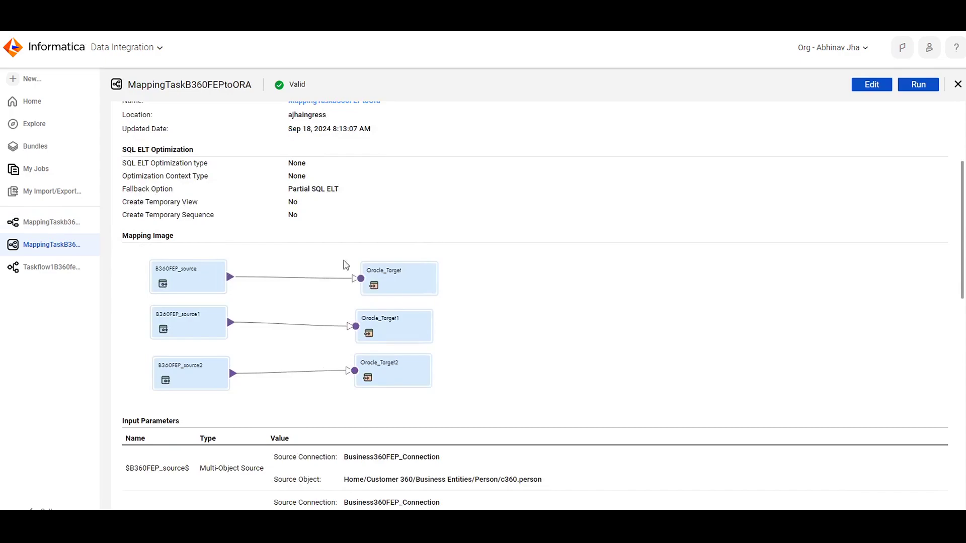
scroll(396, 267, "up", 1)
scroll(397, 269, "down", 2)
scroll(397, 270, "up", 1)
left_click(869, 87)
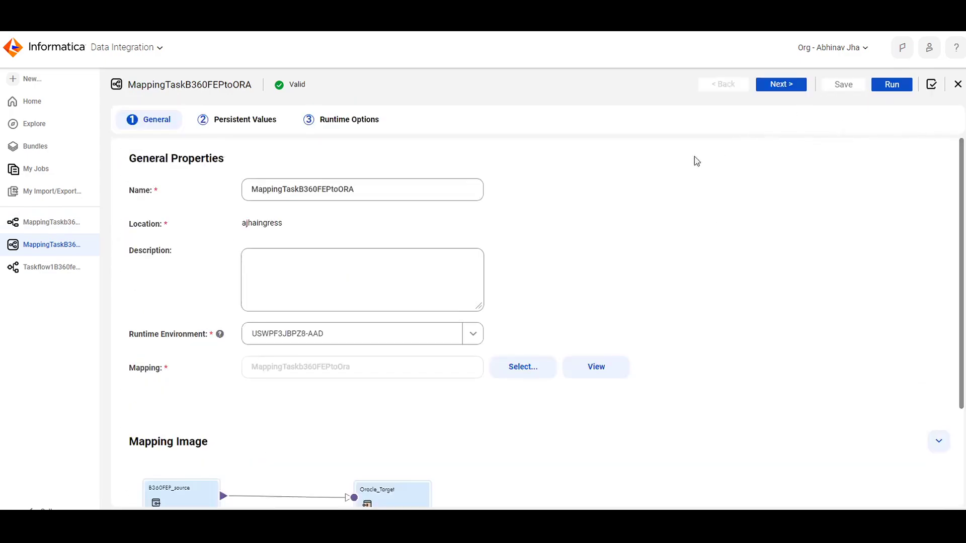
left_click(228, 124)
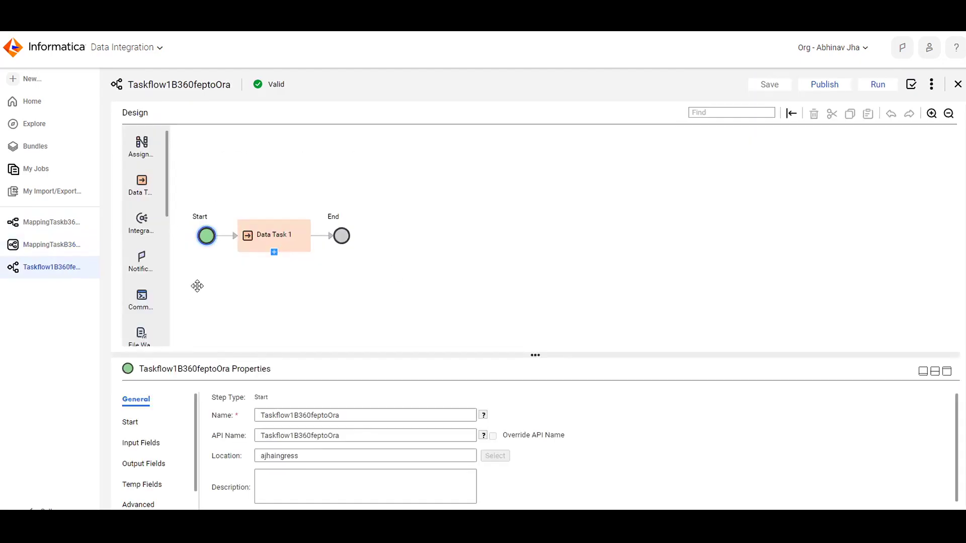
Examine the start settings, input, output and temp fields, advanced settings and notes of the Taskflow1B360feptoOra taskflow
scroll(164, 442, "down", 1)
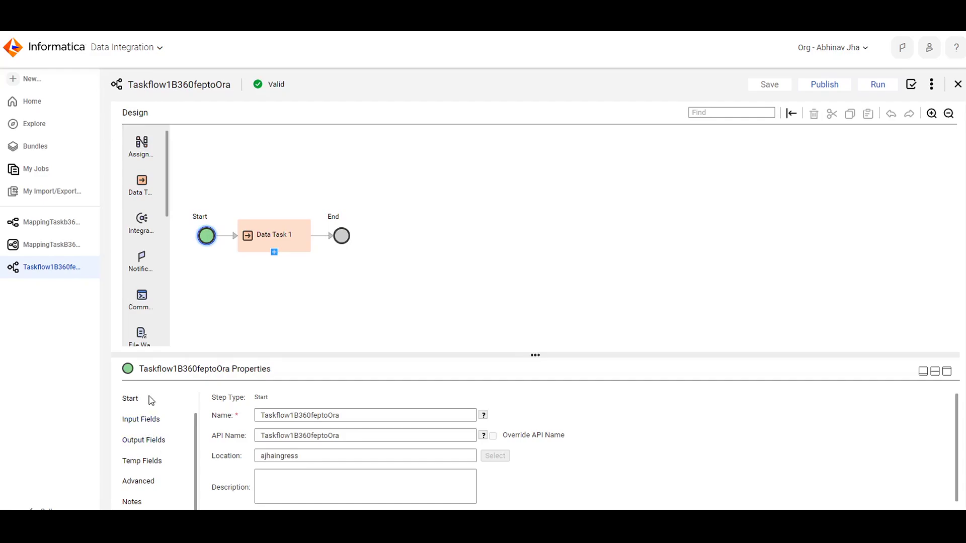
left_click(132, 400)
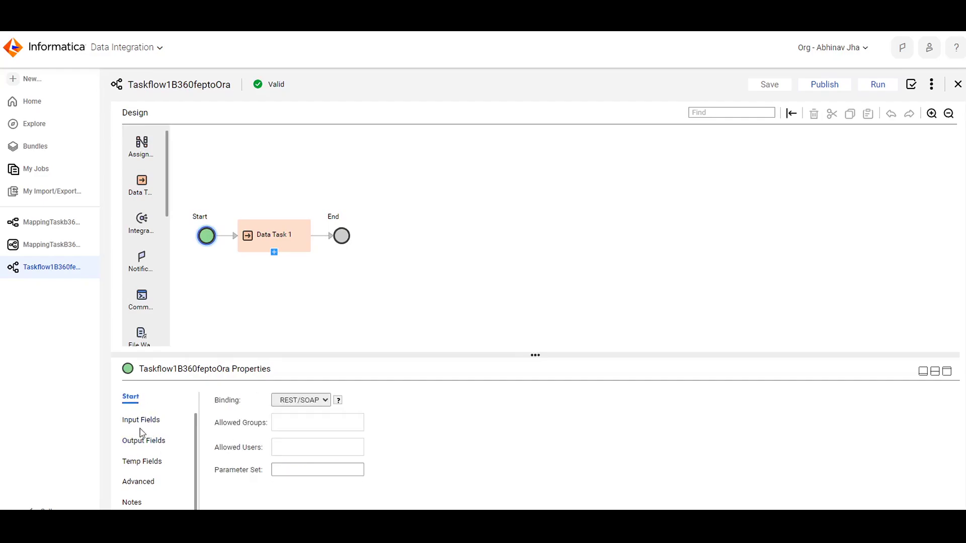
left_click(140, 423)
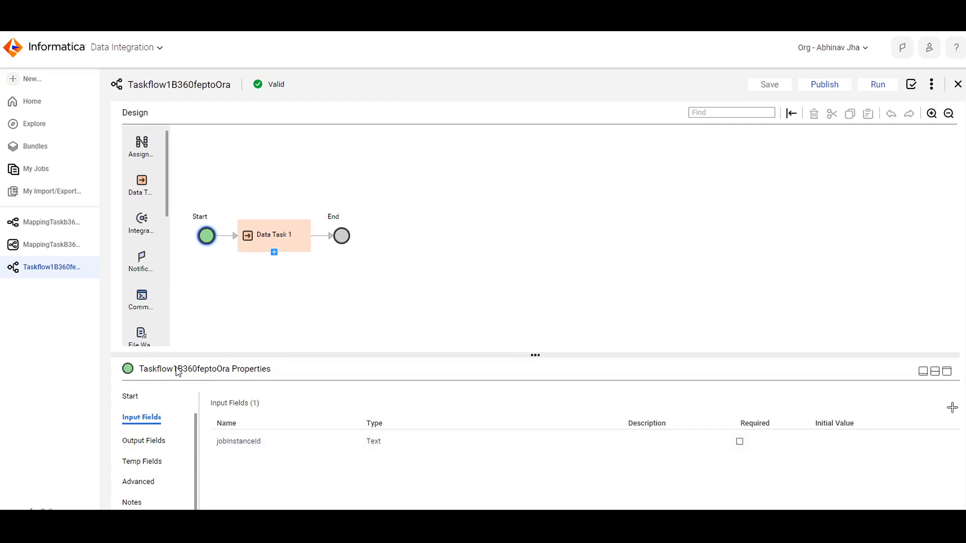
left_click(159, 440)
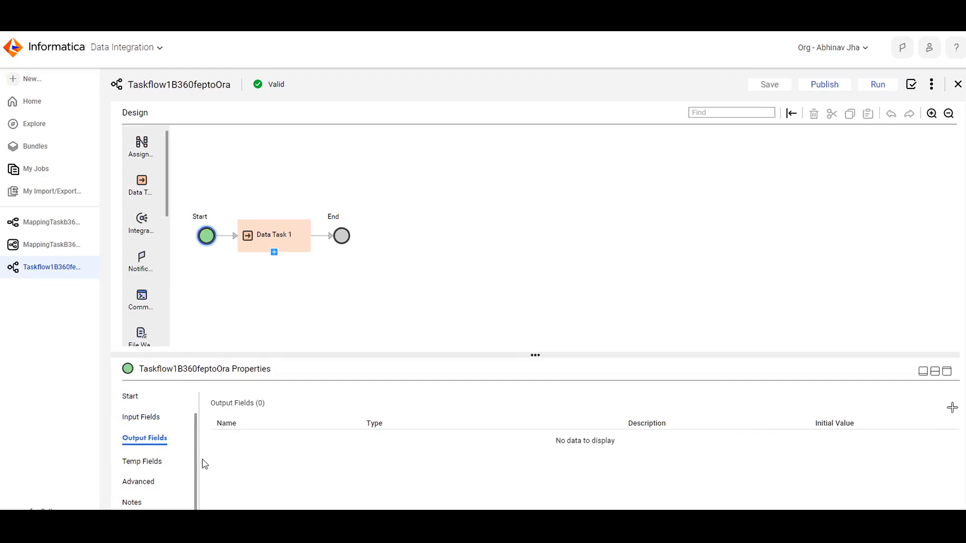
left_click(157, 461)
left_click(142, 481)
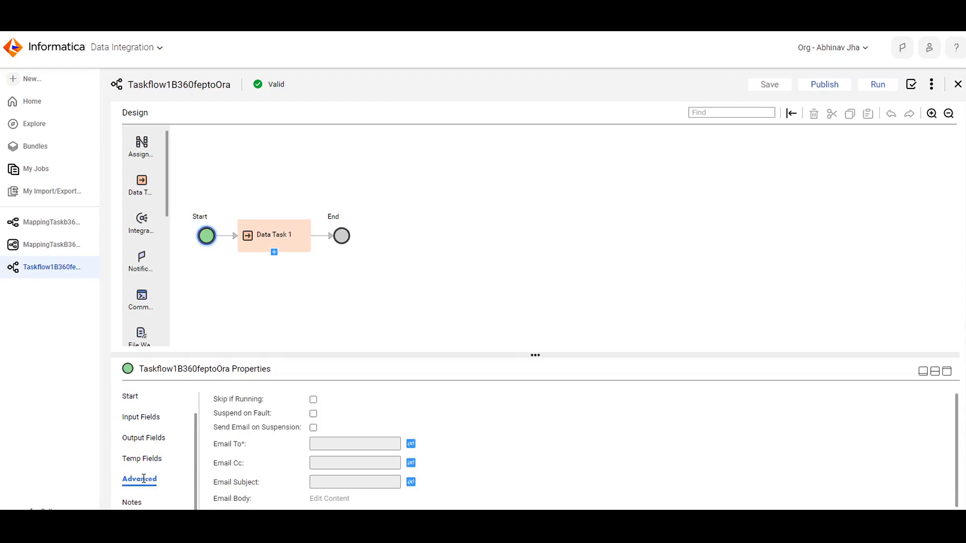
left_click(132, 501)
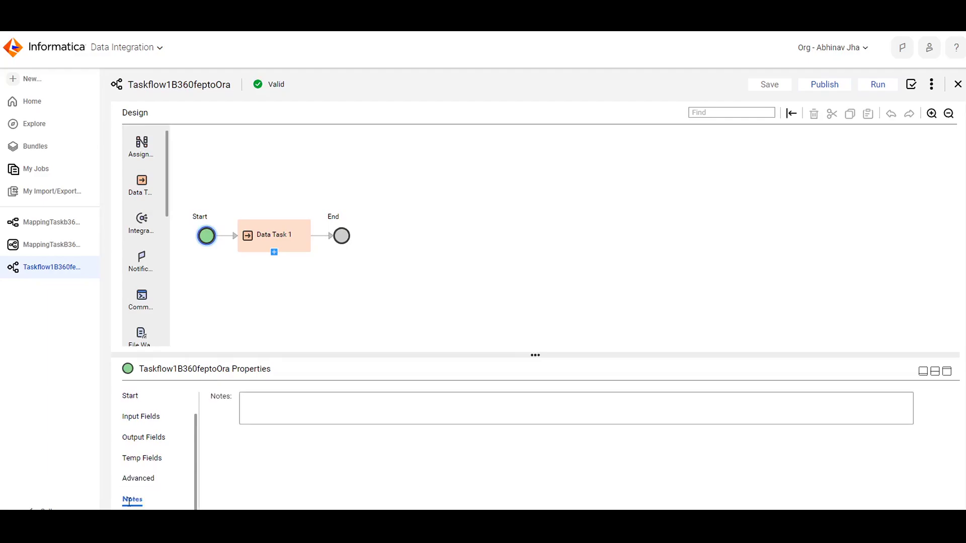
Examine the data task assigned to Data Task 1, including its input and output fields
left_click(272, 240)
left_click(147, 425)
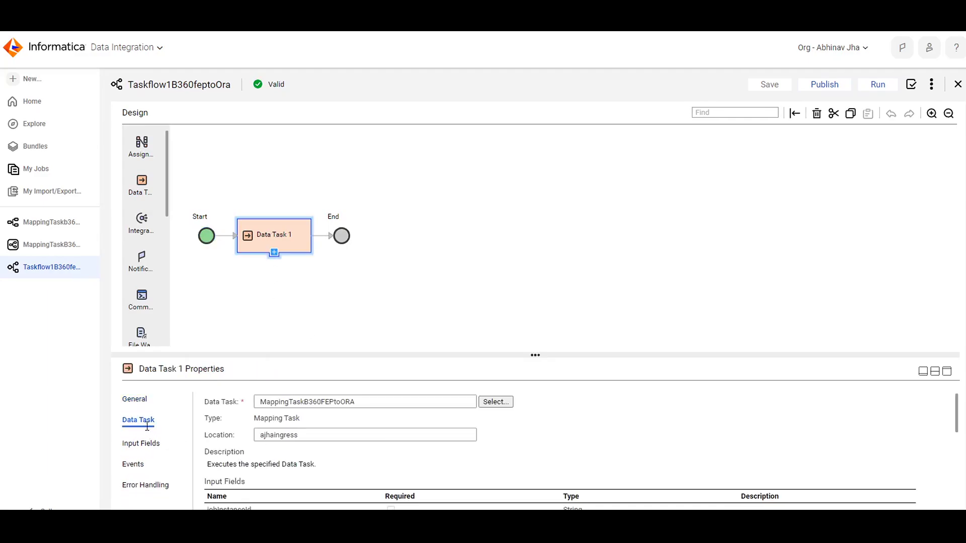
scroll(401, 446, "down", 1)
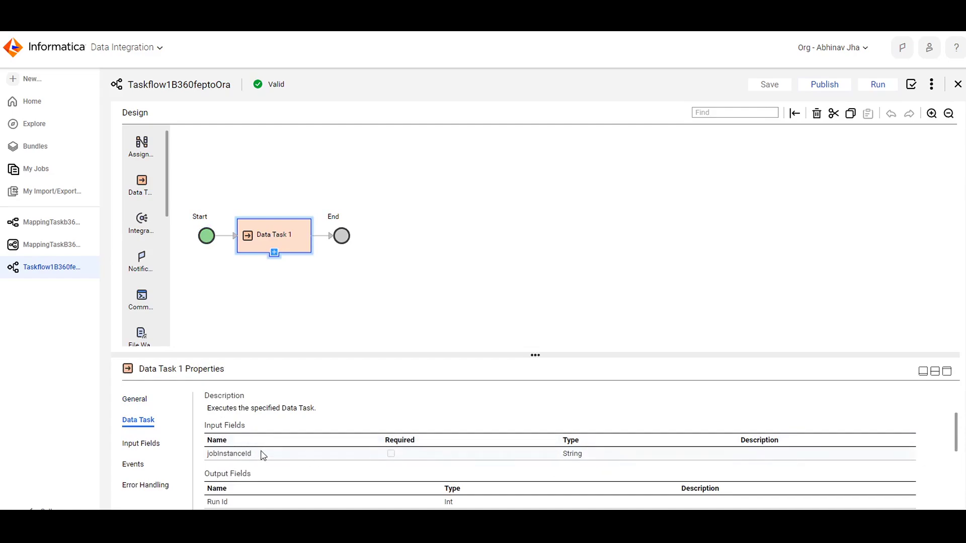
scroll(385, 488, "down", 2)
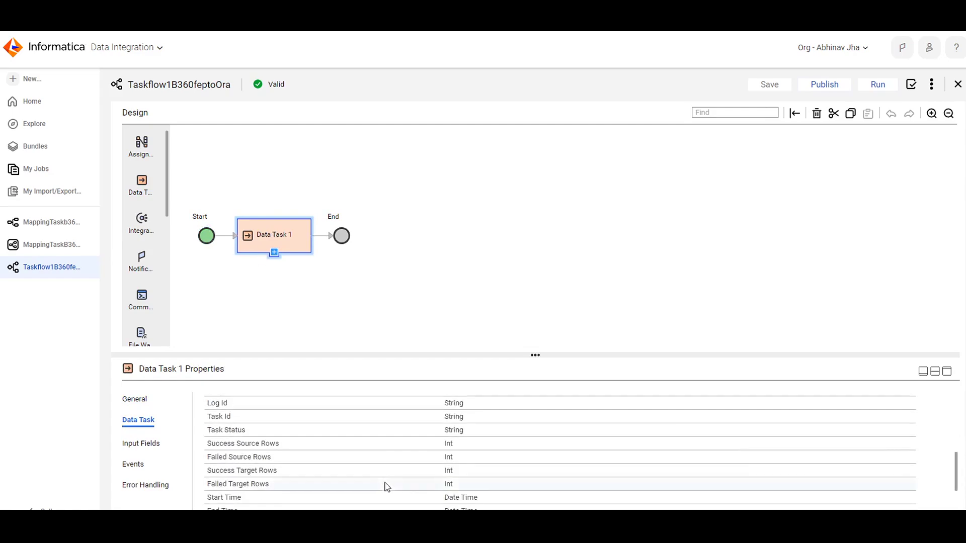
scroll(387, 487, "down", 1)
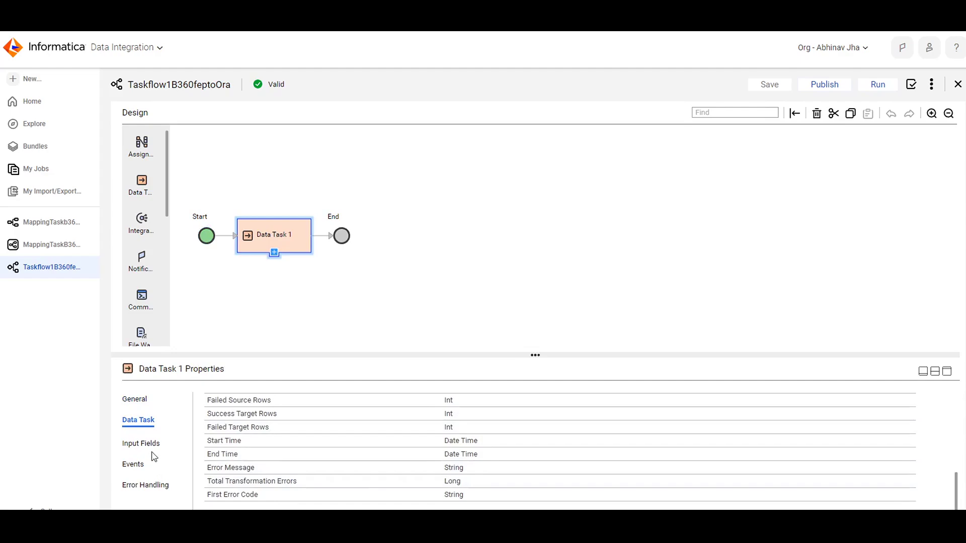
Return to the MappingTaskb360FEPtoOra mapping and review the field mapping of Oracle_Target in an enlarged properties area
left_click(44, 222)
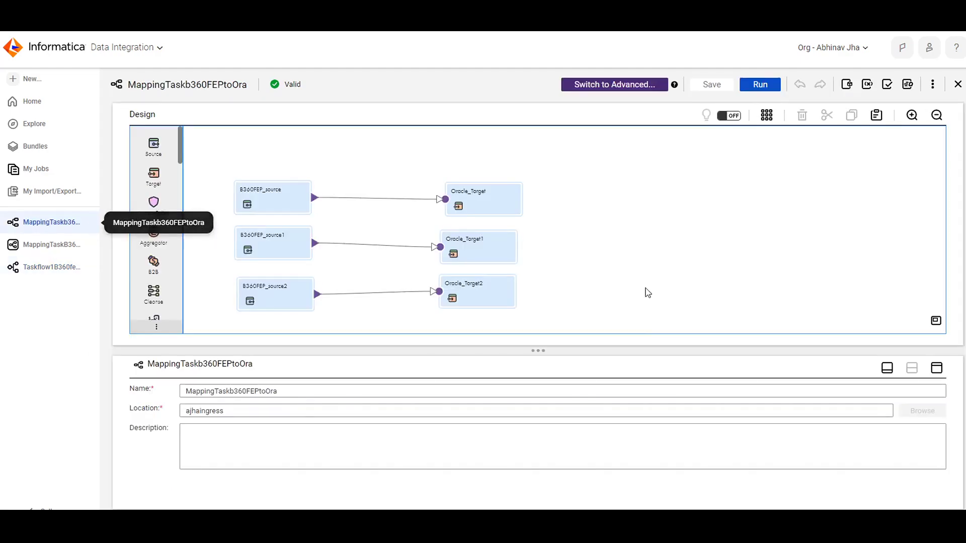
left_click(470, 202)
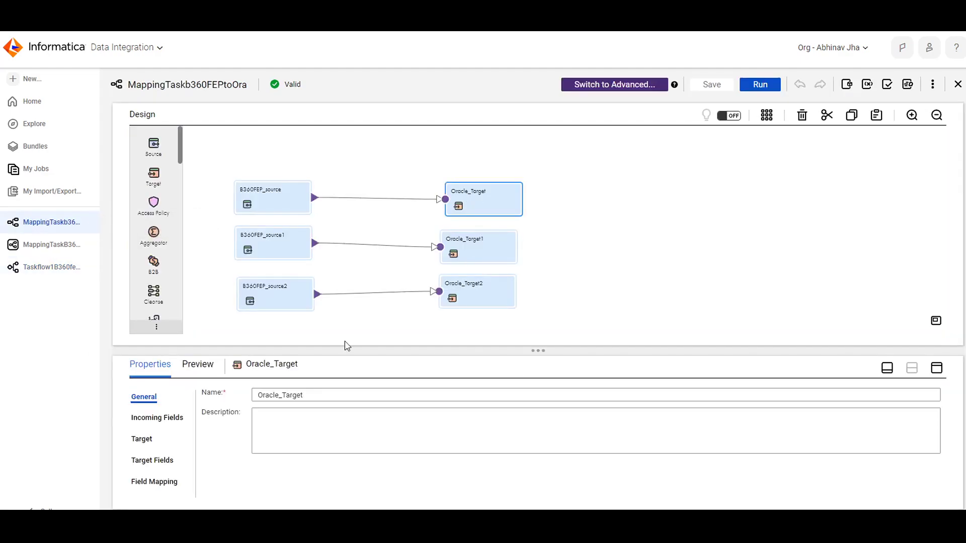
left_click(155, 482)
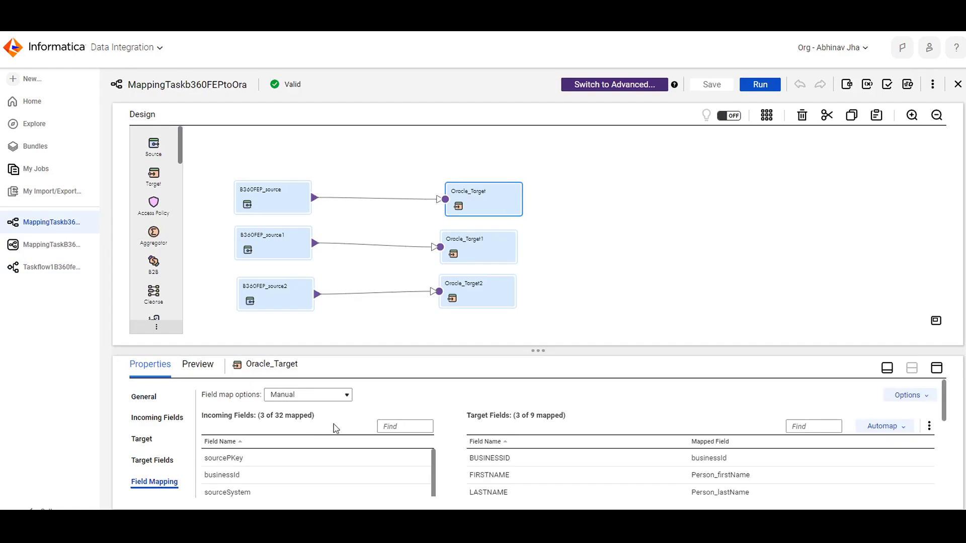
left_click_drag(536, 350, 569, 221)
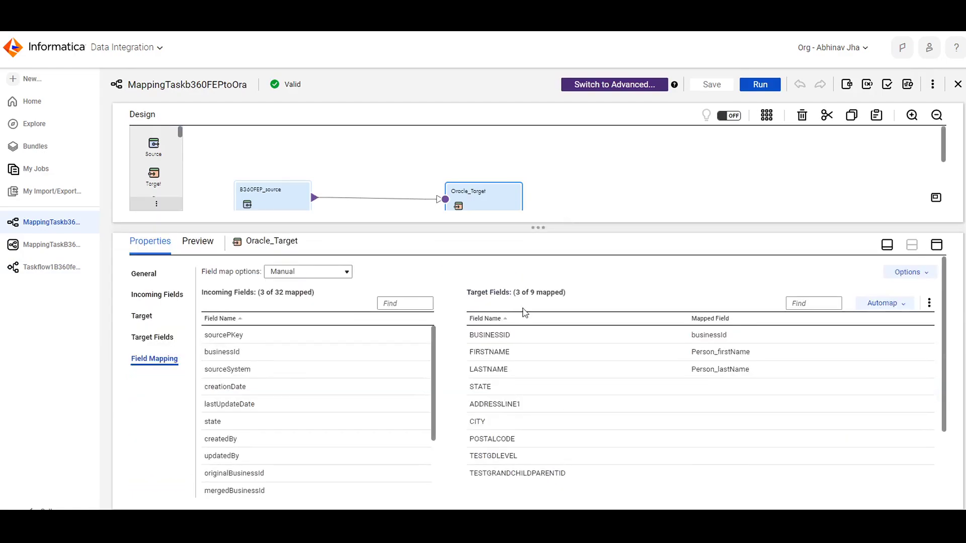
left_click(428, 353)
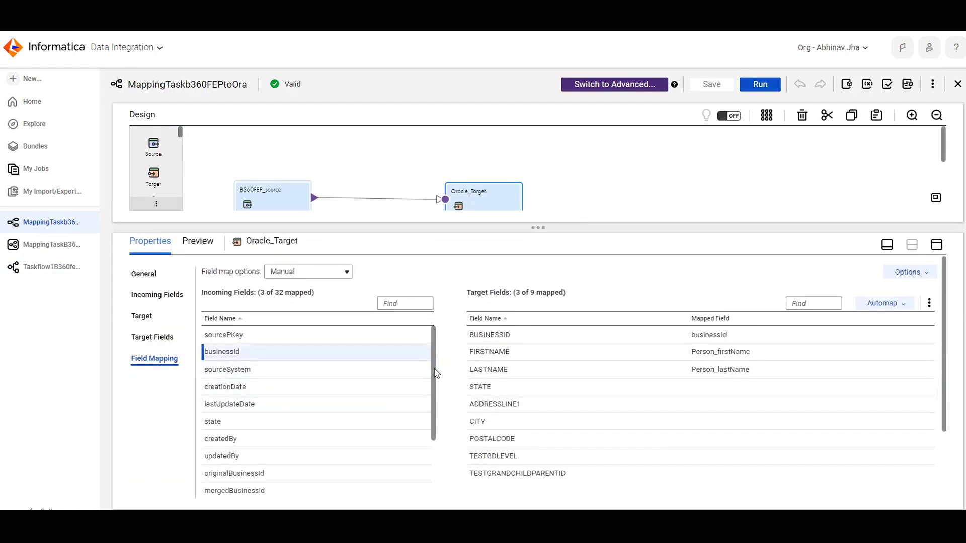
scroll(435, 378, "down", 1)
scroll(436, 367, "up", 1)
Examine the target fields of Oracle_Target1 and how its address fields are mapped from the incoming fields
left_click_drag(530, 227, 531, 283)
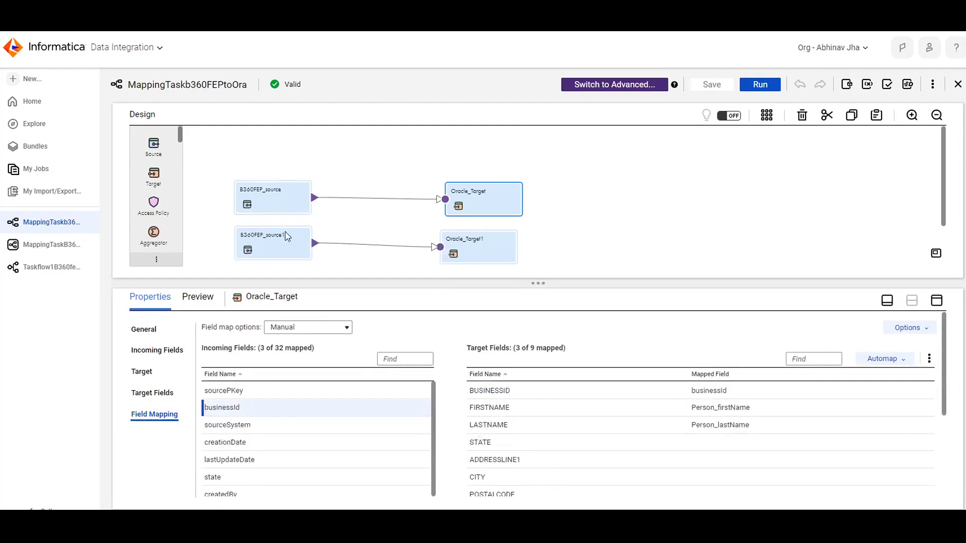
left_click(287, 237)
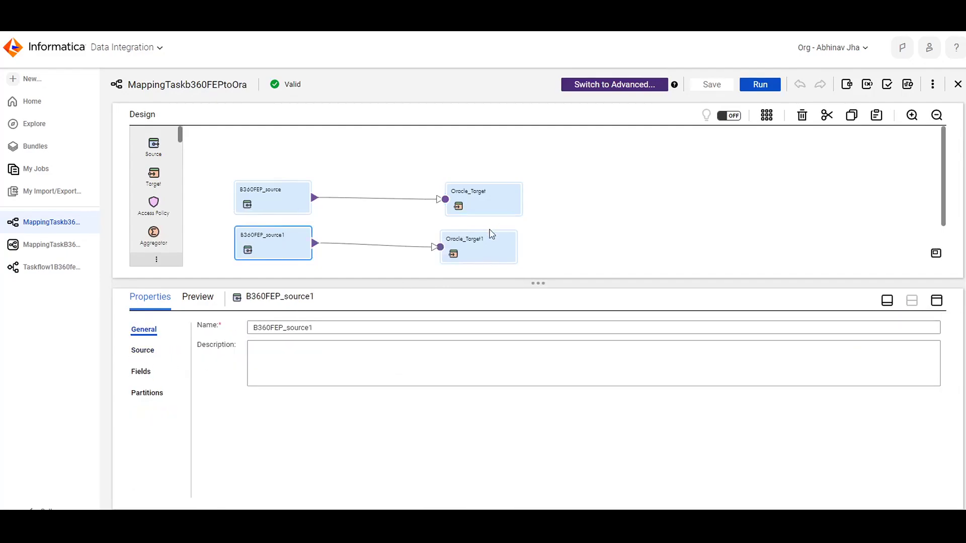
left_click(446, 260)
left_click(152, 393)
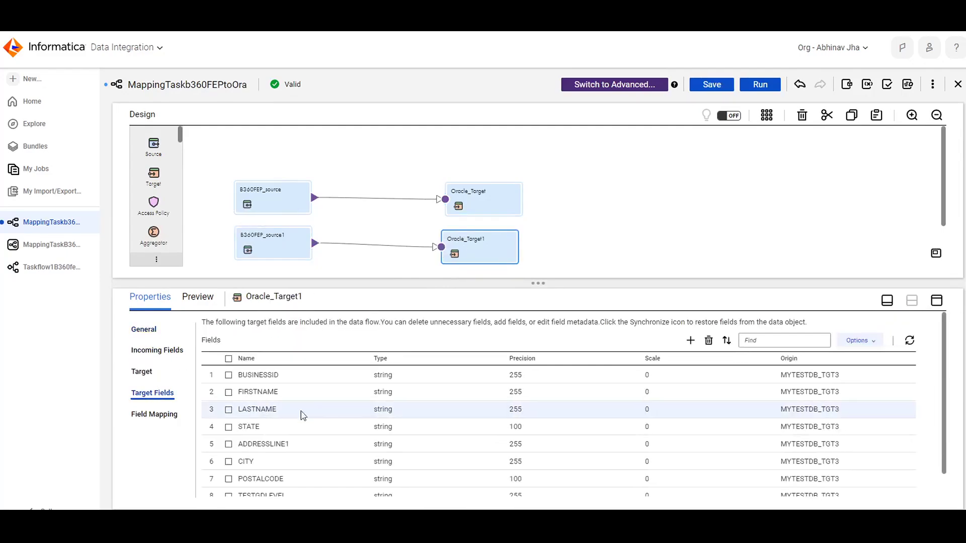
left_click(156, 415)
scroll(582, 429, "down", 3)
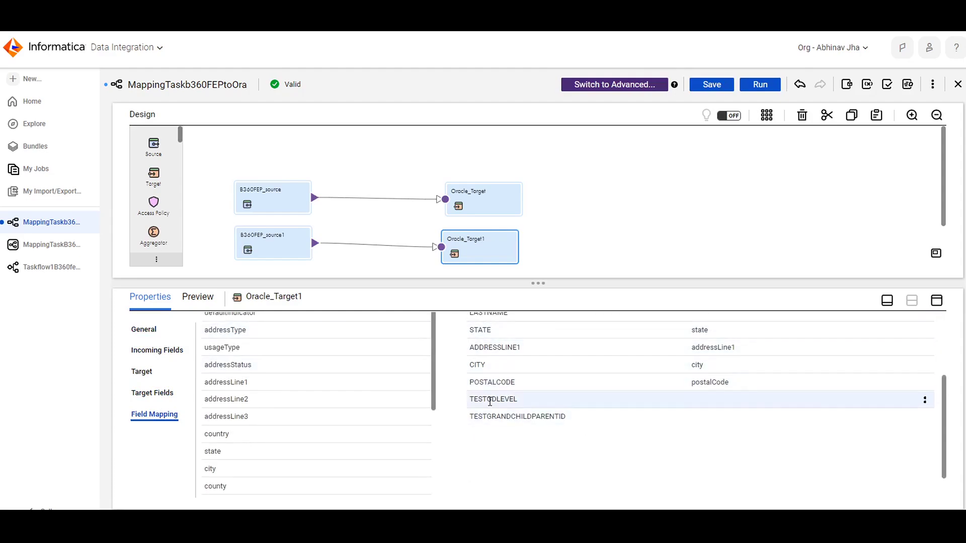
scroll(317, 446, "down", 3)
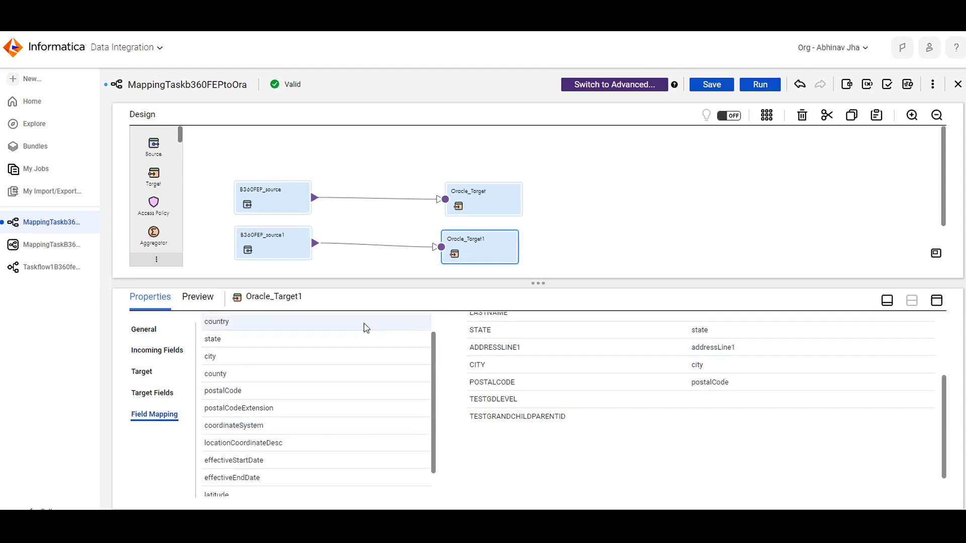
scroll(572, 235, "down", 1)
scroll(572, 235, "down", 2)
Review the field mapping of Oracle_Target2, including the grandchild-level target fields
left_click(487, 231)
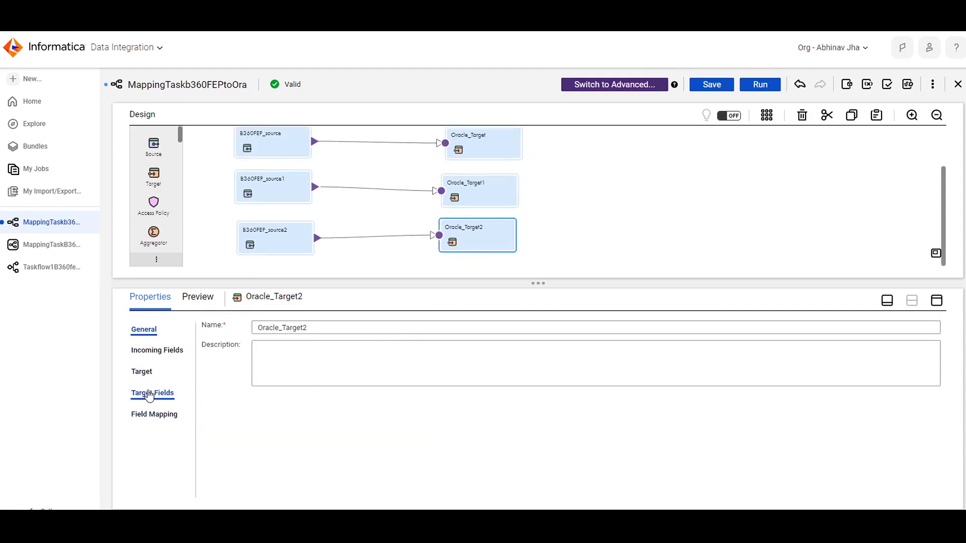
left_click(151, 413)
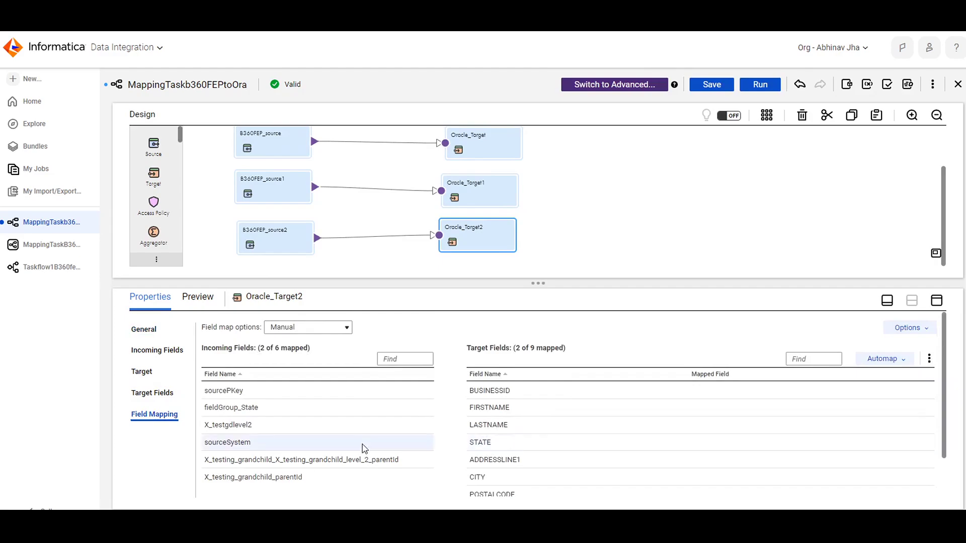
scroll(302, 438, "down", 1)
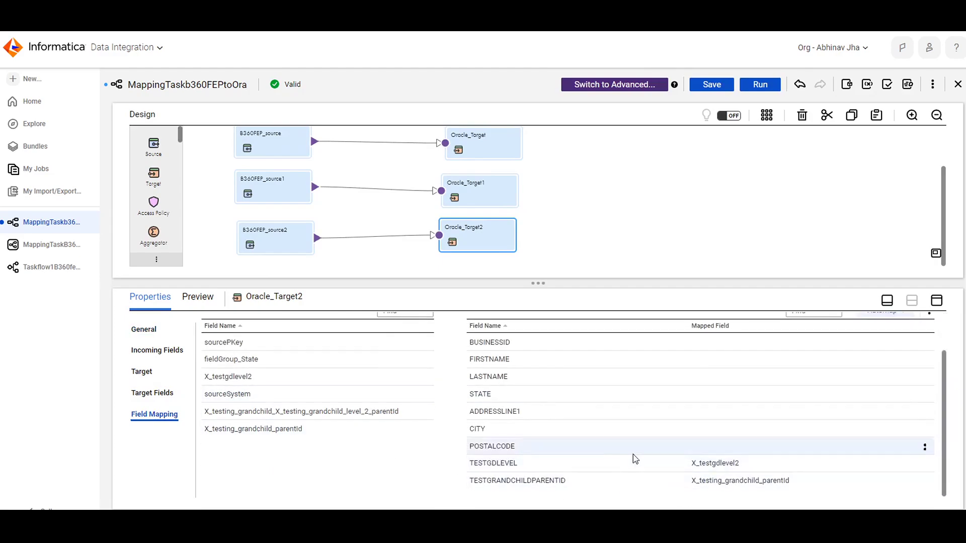
mouse_move(625, 472)
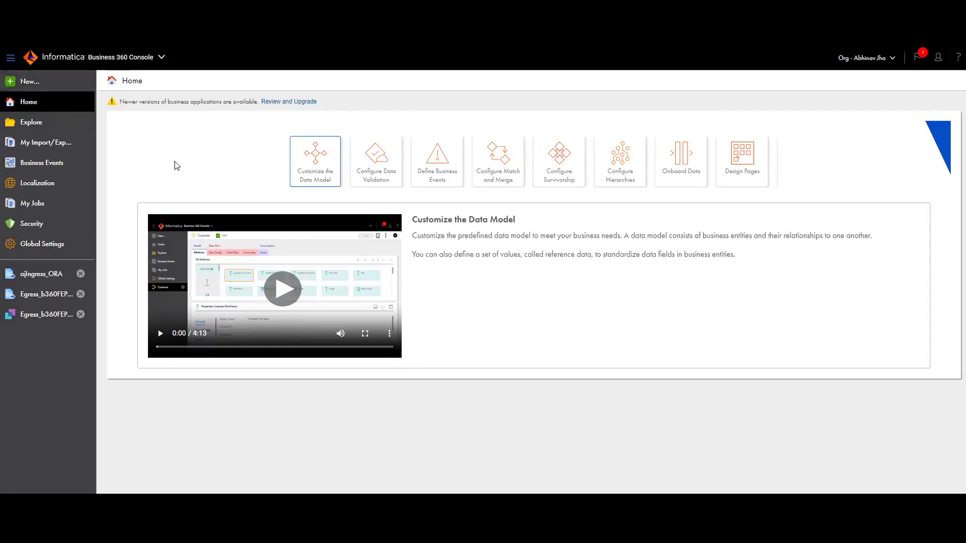
Switch to Business 360 Console and view the job types offered for a new asset without creating one
left_click(28, 85)
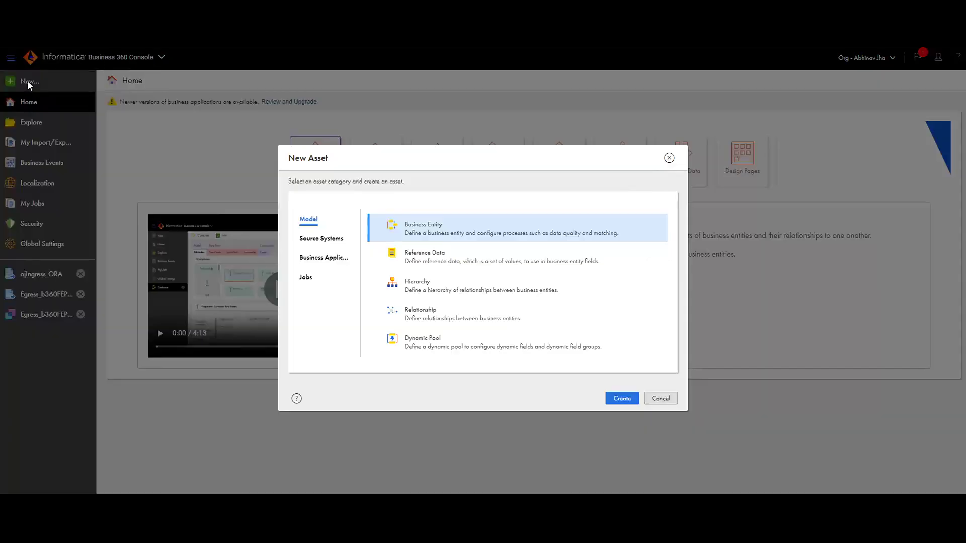
left_click(305, 279)
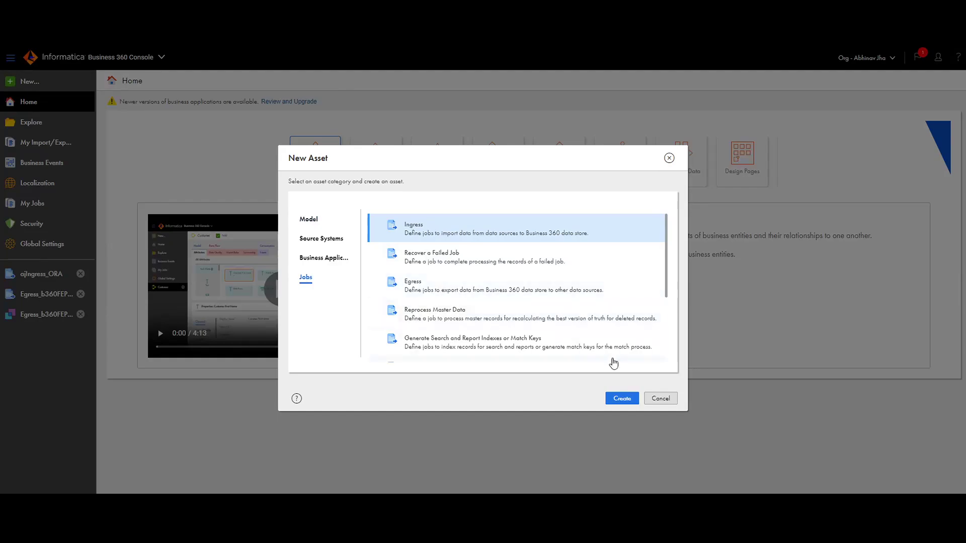
left_click(656, 399)
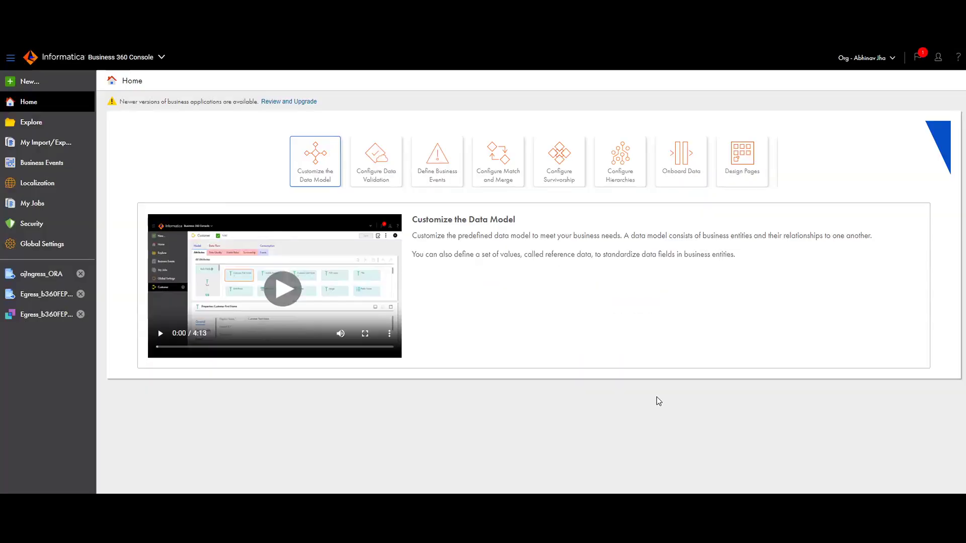
Open the Egress_b360FEPtoORA job definition and review its available processes and record state indicator options
left_click(36, 125)
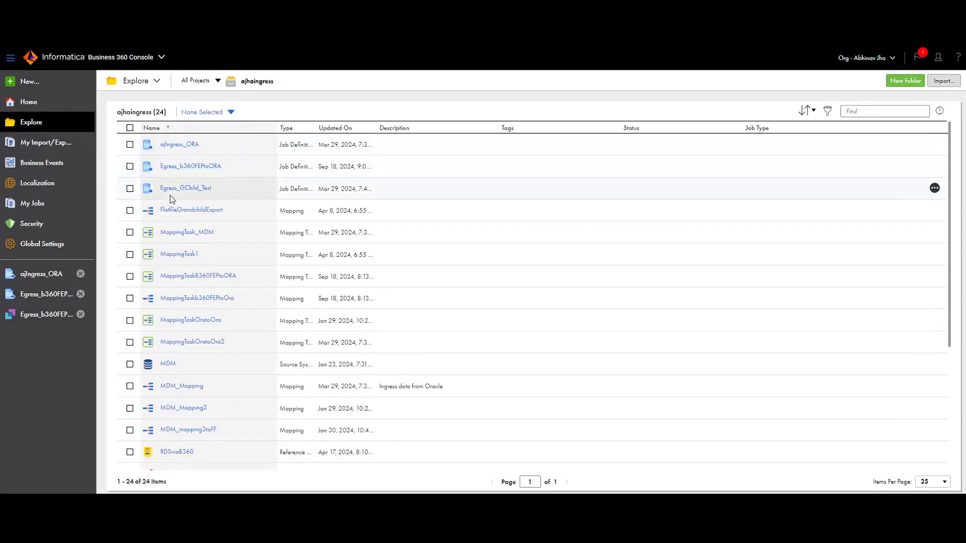
left_click(186, 166)
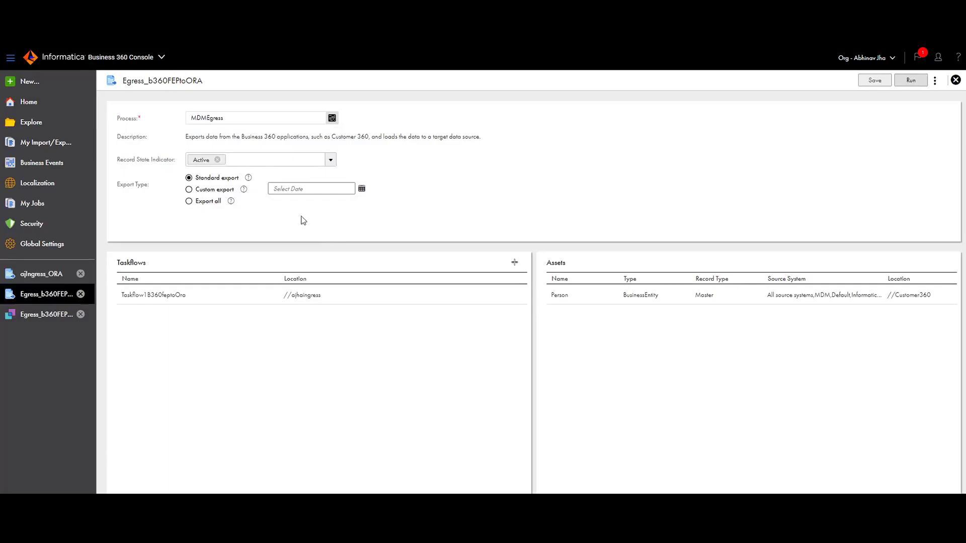
left_click(331, 118)
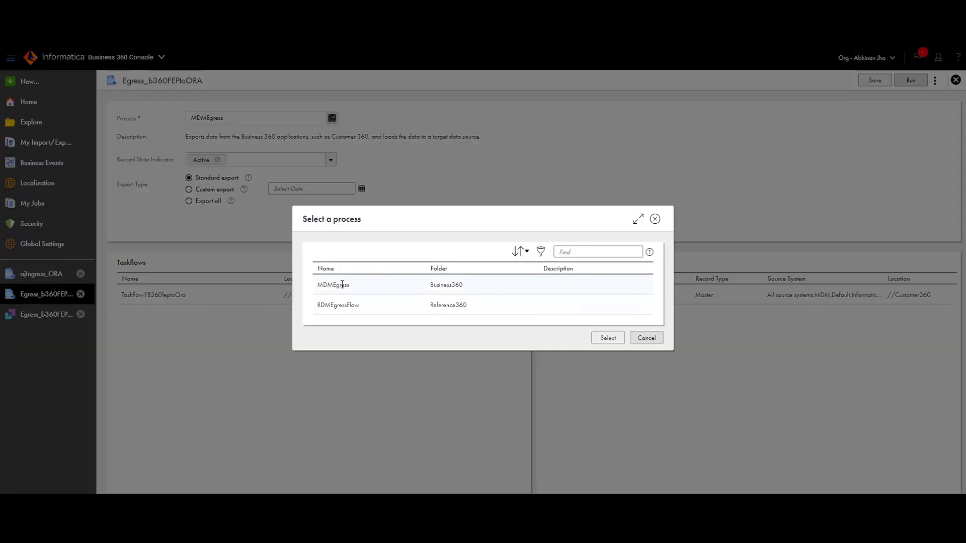
left_click(646, 338)
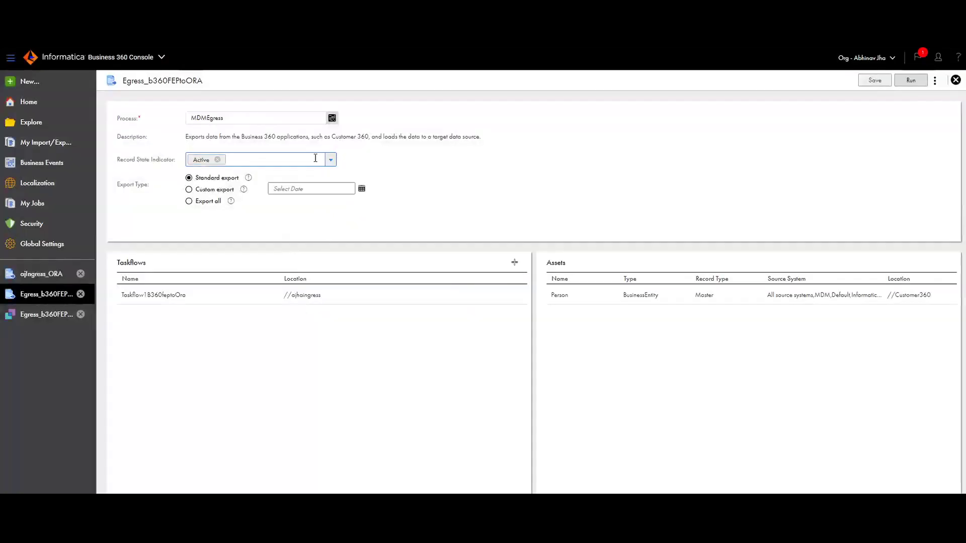
left_click(329, 161)
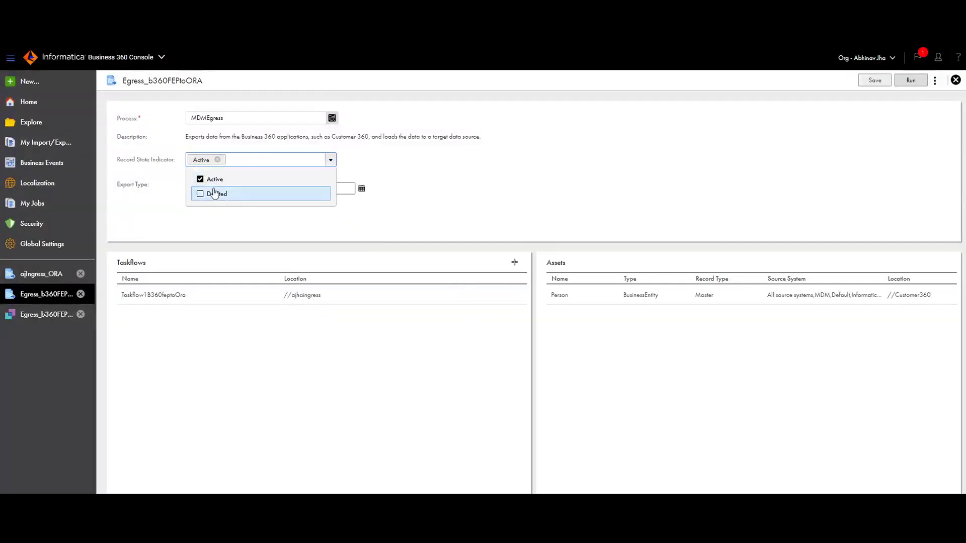
left_click(330, 160)
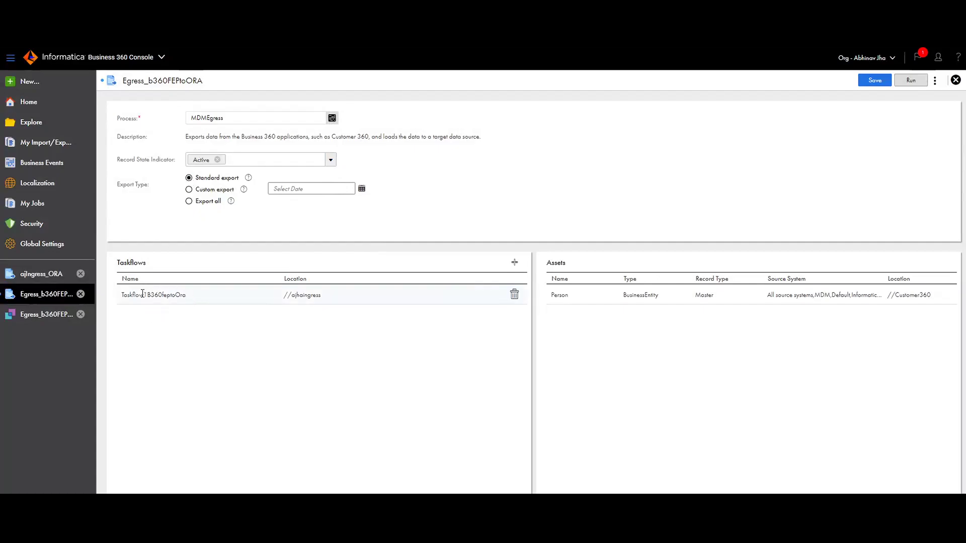
Try to add the Taskflow1B360feptoOra taskflow from the ajhaingress project to the egress job
left_click(514, 262)
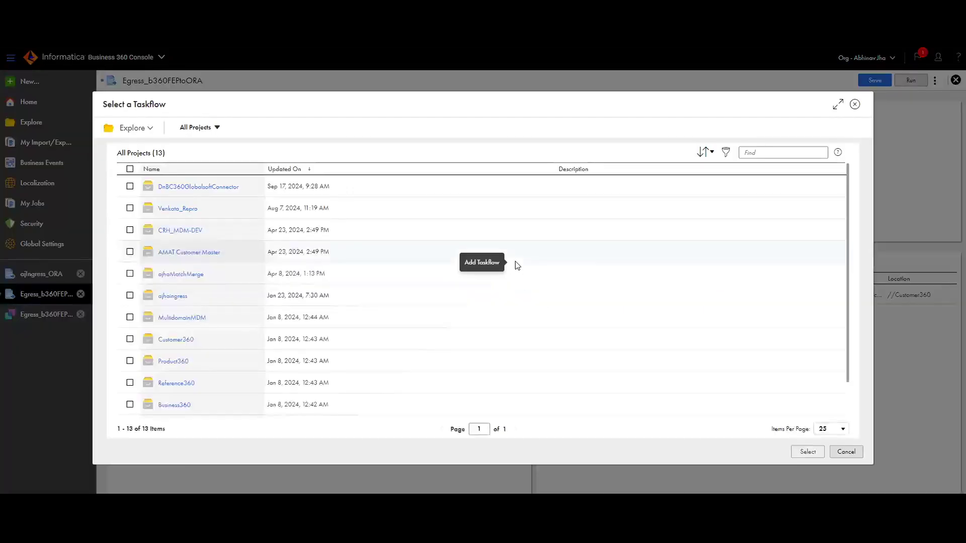
left_click(173, 296)
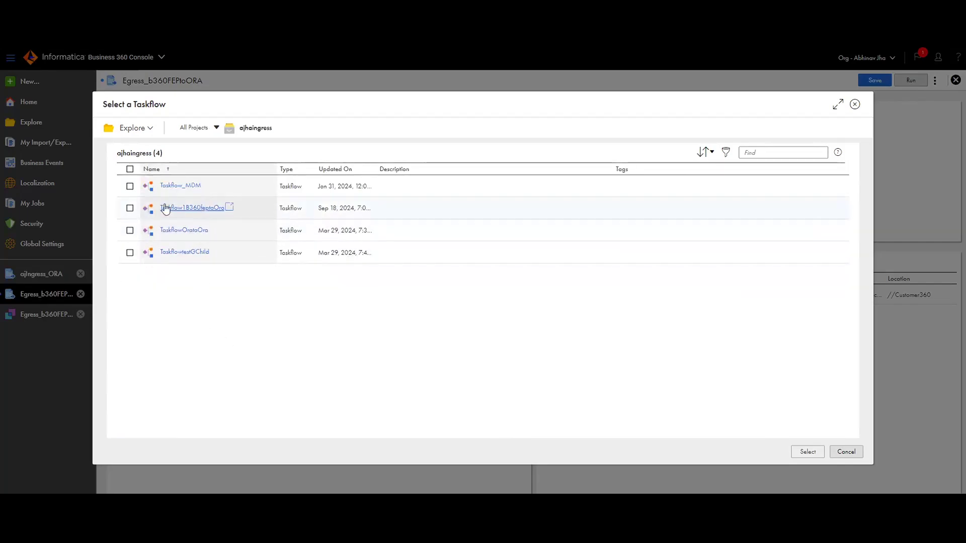
left_click(130, 208)
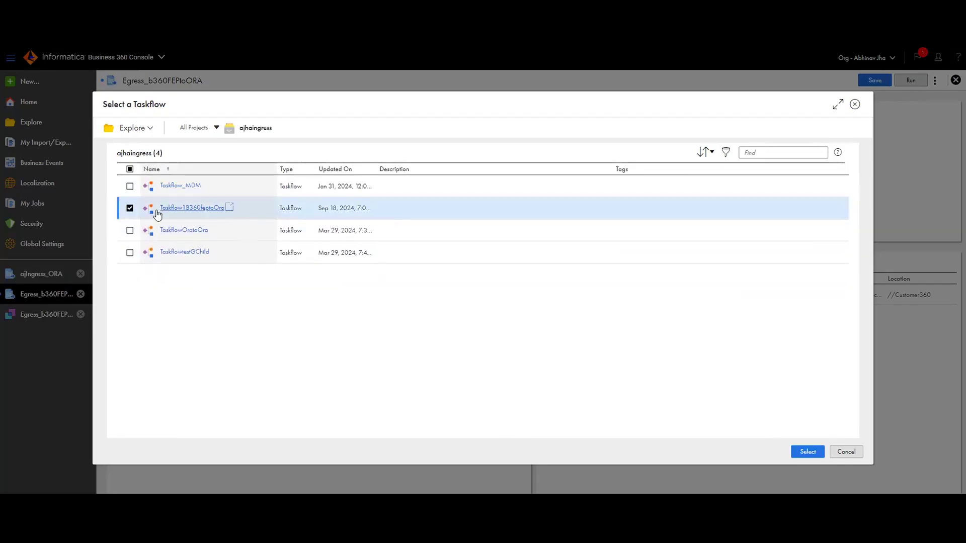
left_click(805, 451)
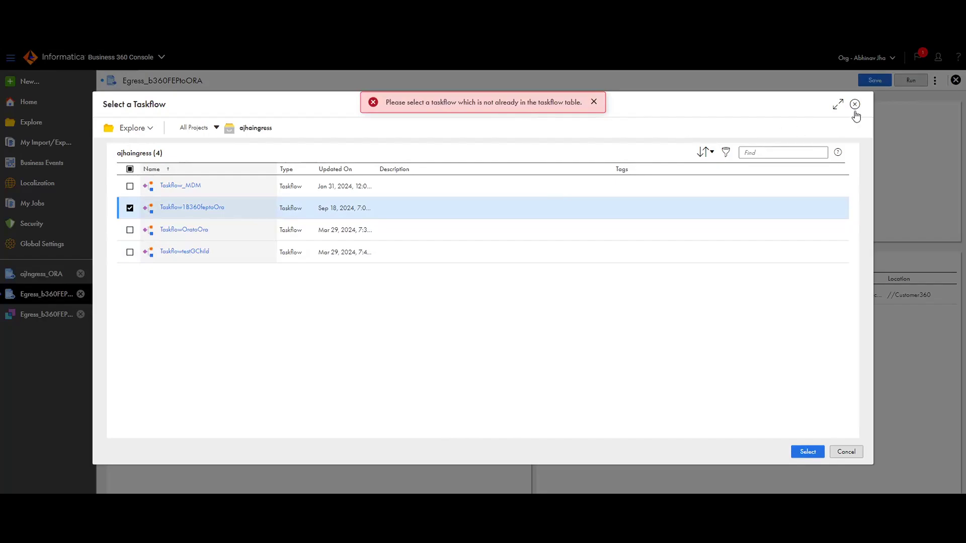
left_click(846, 451)
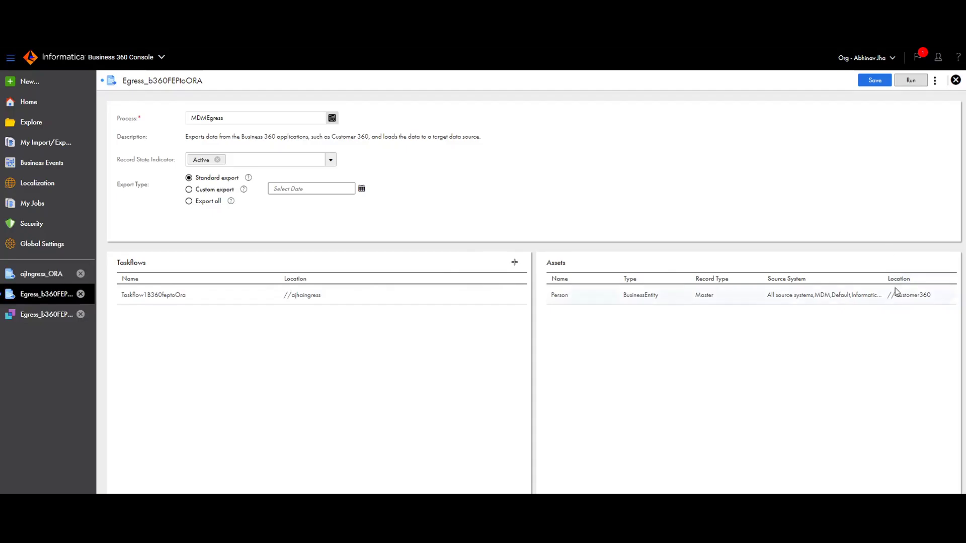
Save and run the Egress_b360FEPtoORA job, and check its run status including the Extract step
left_click(874, 81)
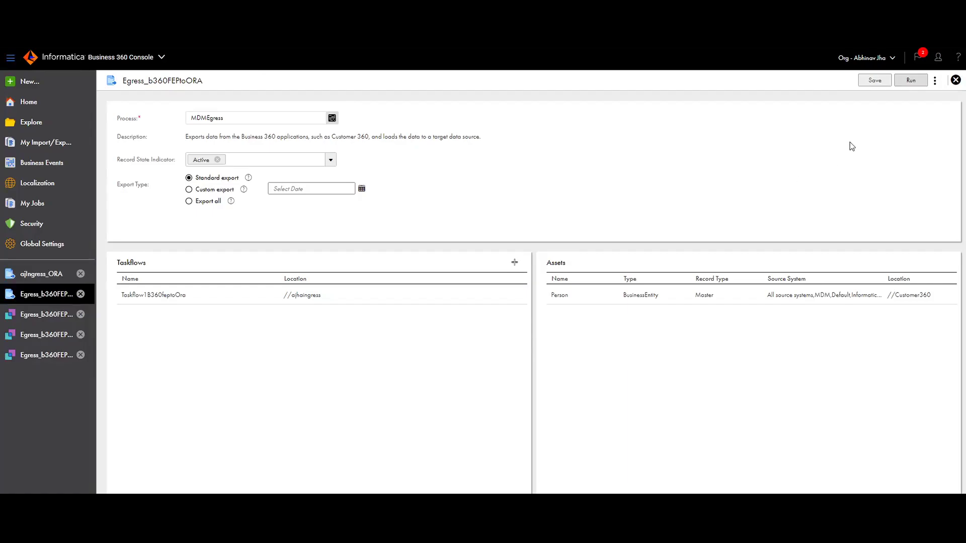
left_click(908, 82)
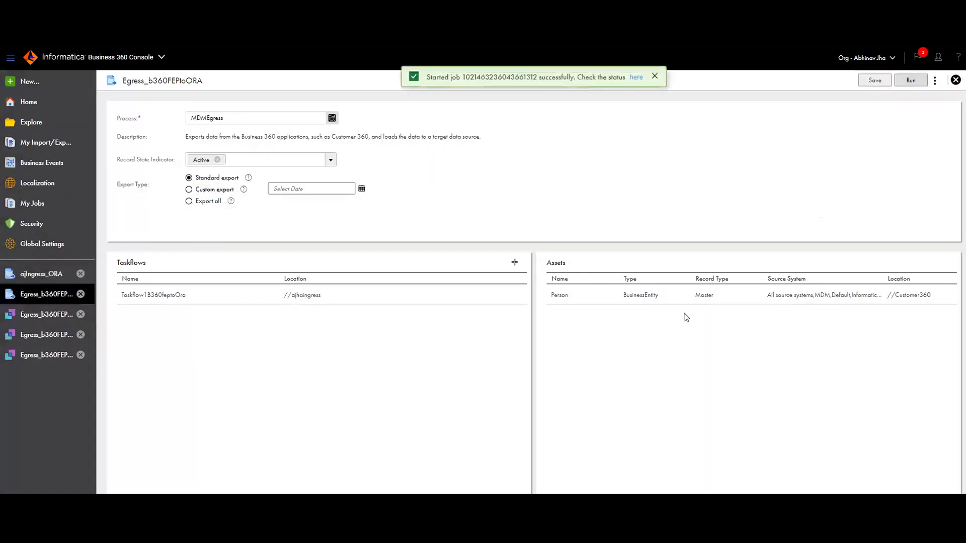
left_click(634, 79)
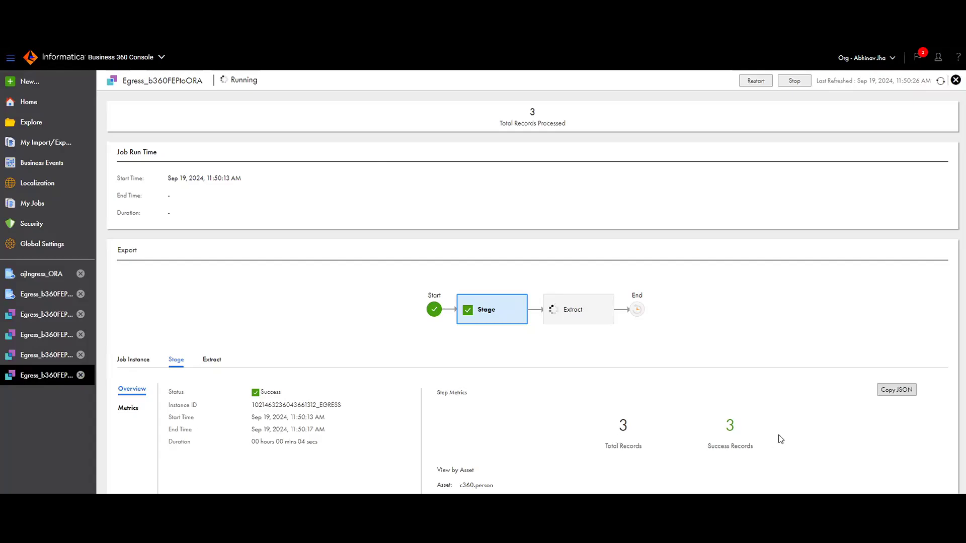
scroll(508, 443, "down", 1)
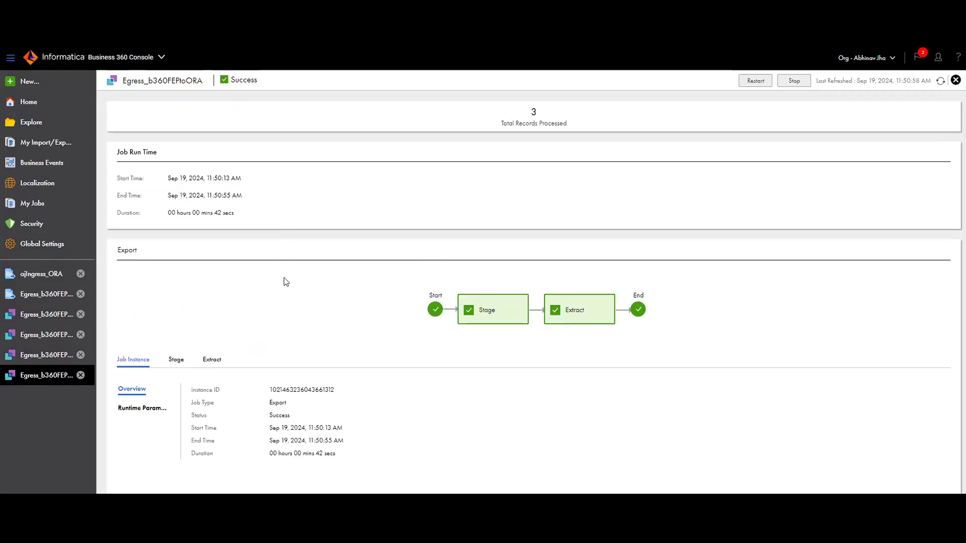
left_click(576, 313)
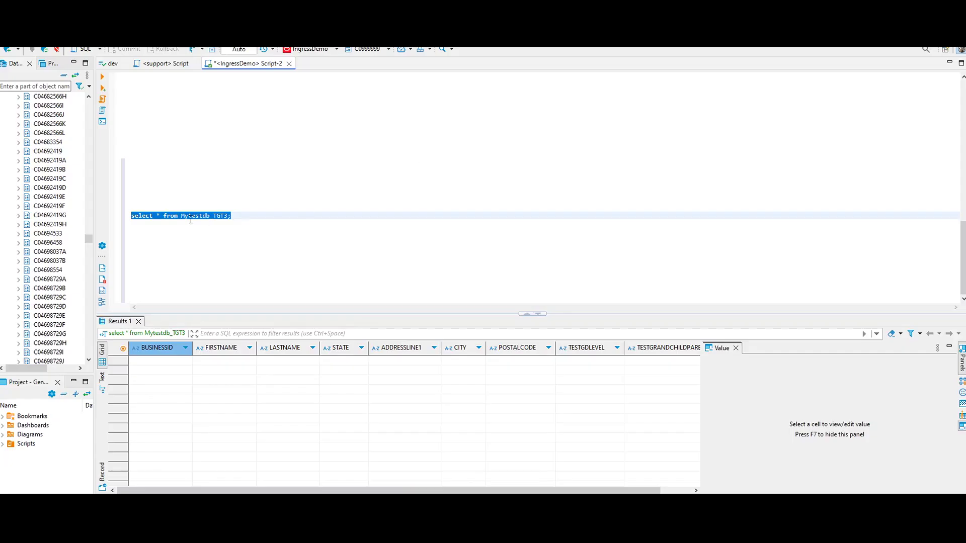
Run the query select * from Mytestdb_TGT3; again to retrieve the exported records from the target table
left_click(188, 215)
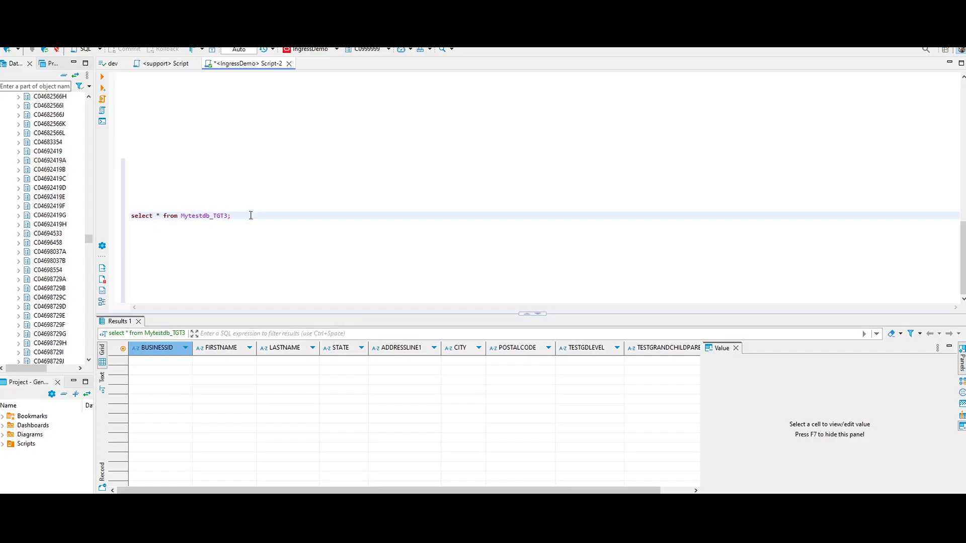
left_click_drag(233, 216, 131, 218)
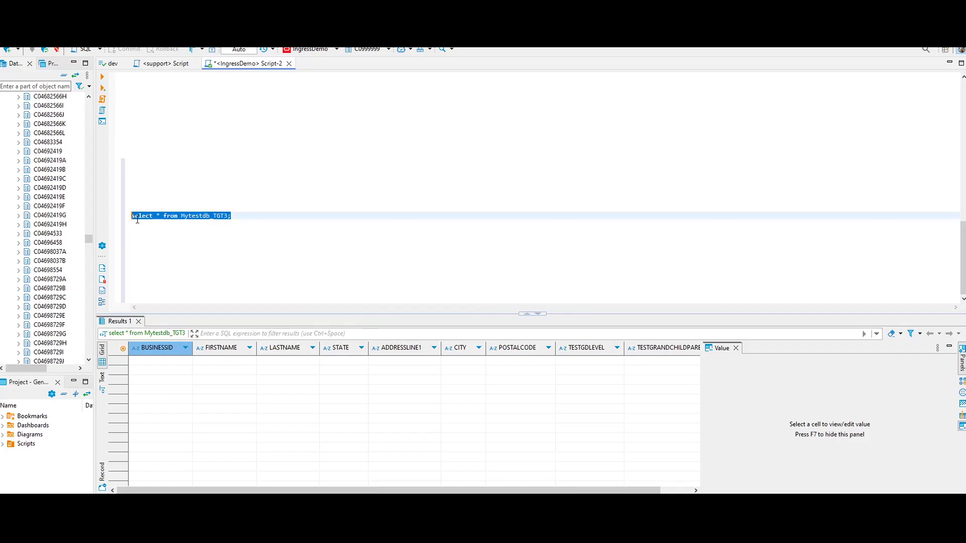
key("ctrl+Return")
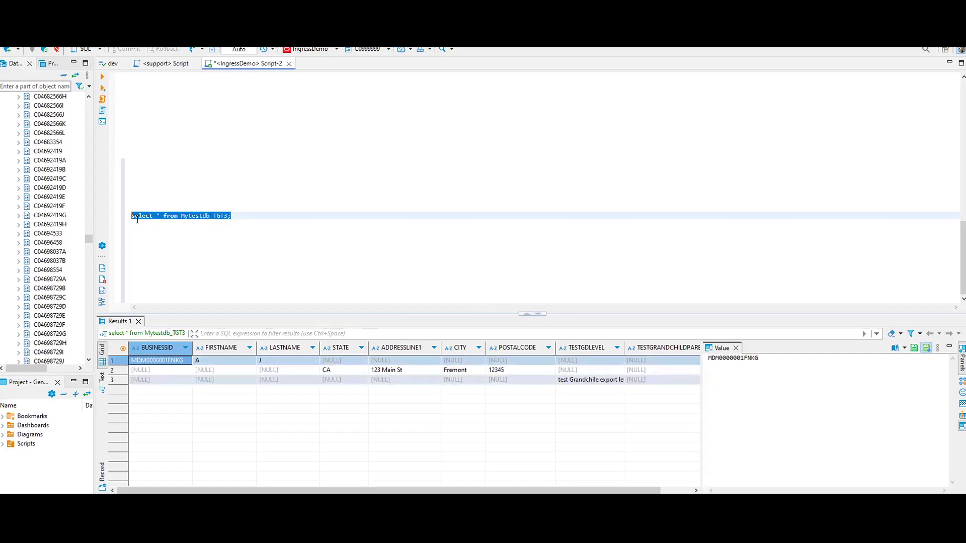
Examine the business ID, first name, last name, state and remaining columns of the exported records in the query results
left_click(161, 361)
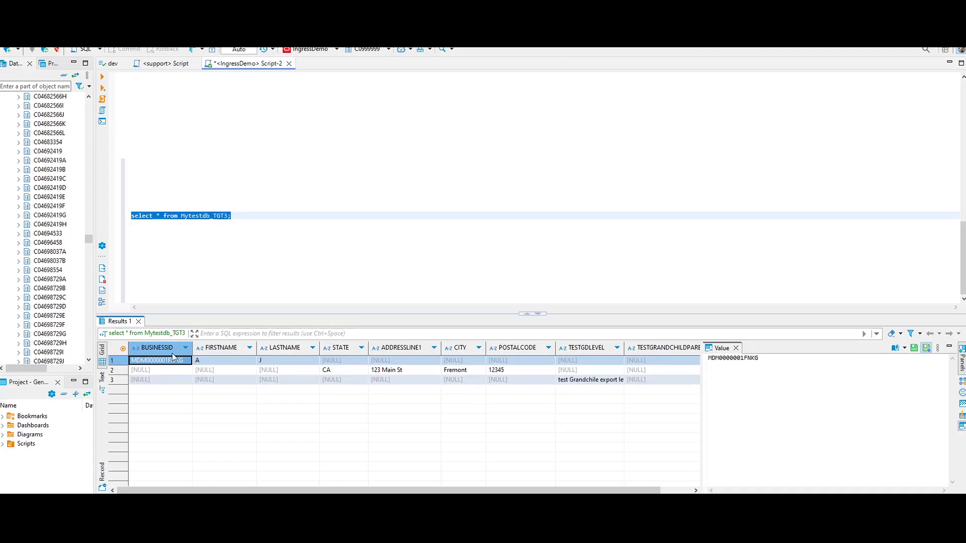
left_click(211, 362)
left_click(282, 363)
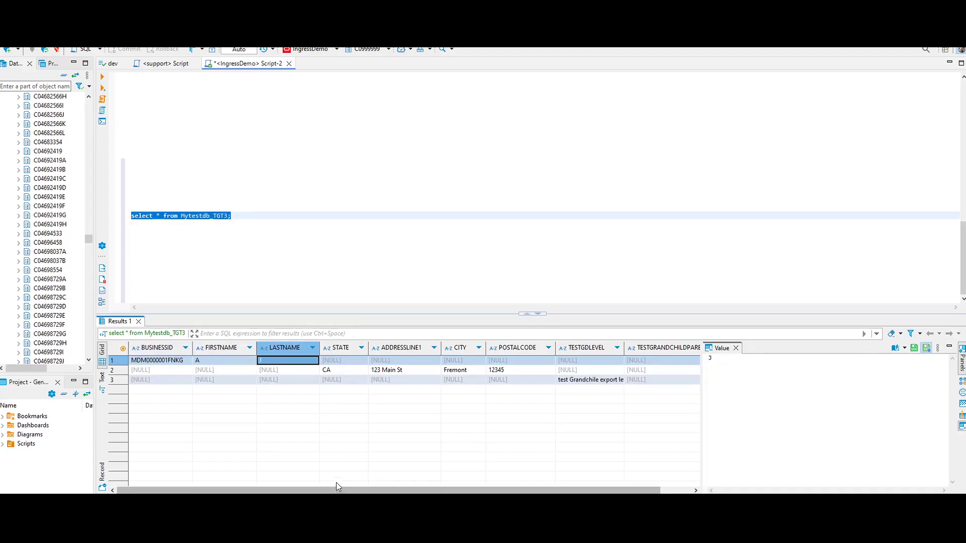
left_click(351, 369)
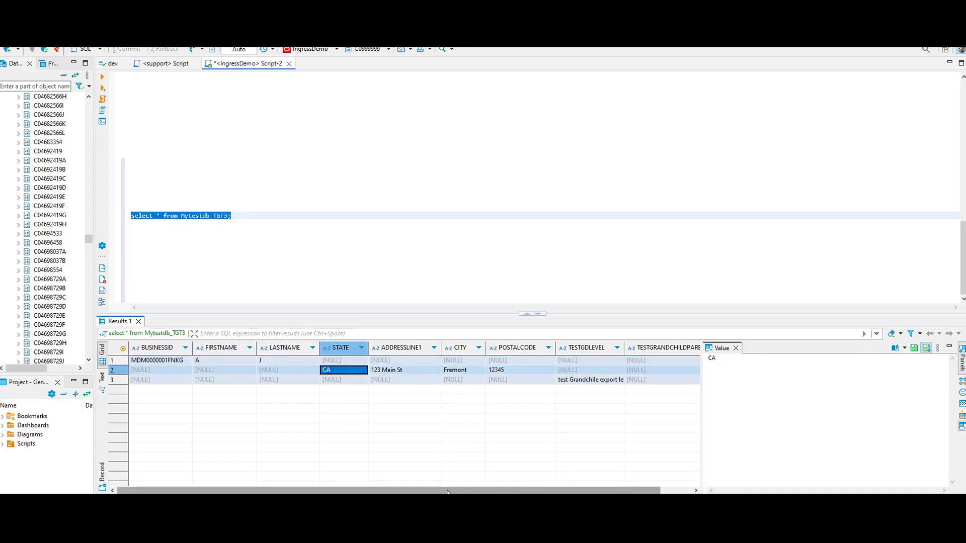
left_click_drag(447, 491, 456, 492)
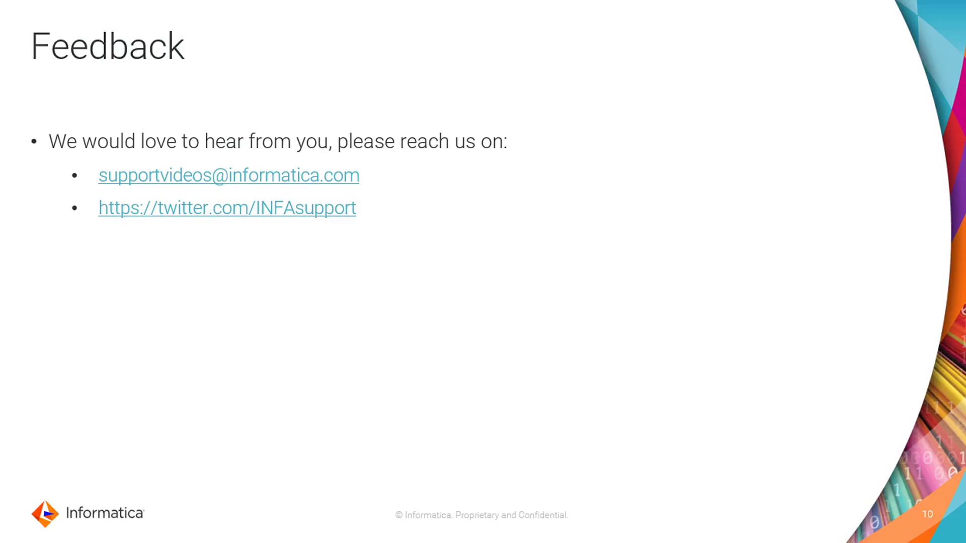
key("Right")
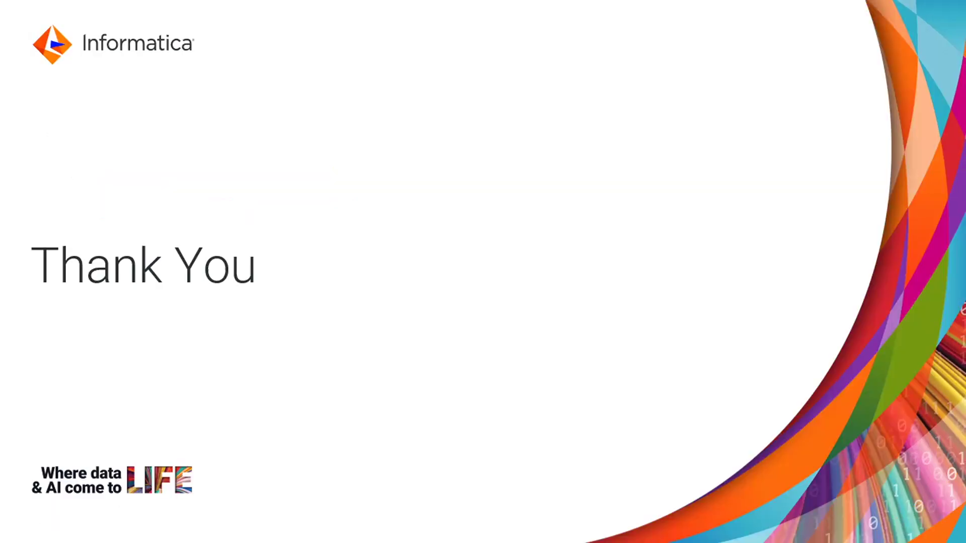